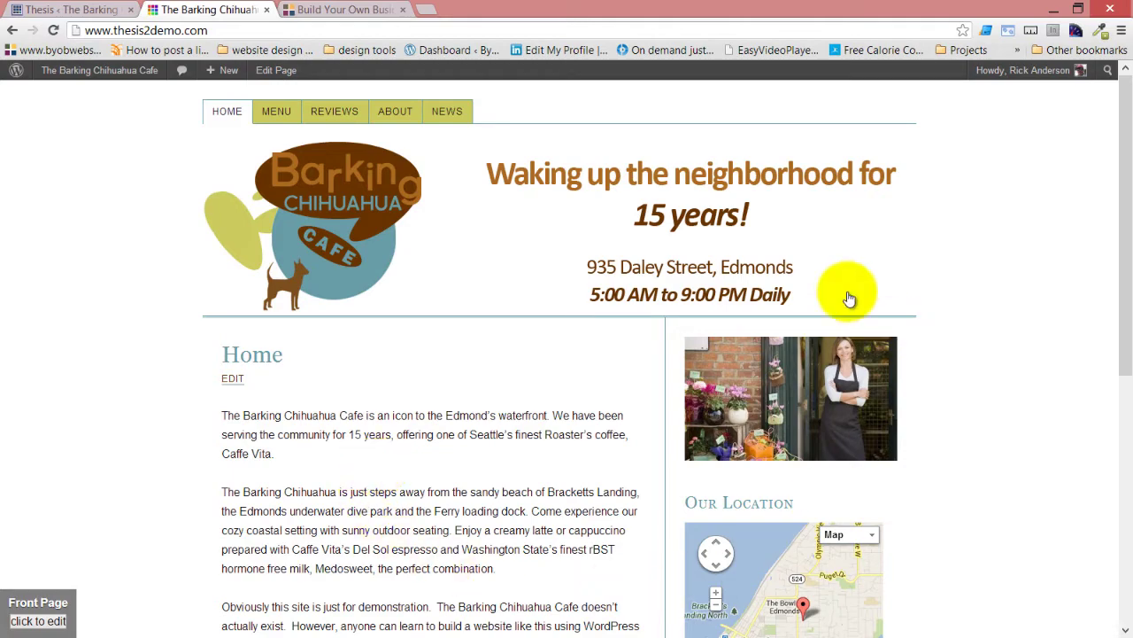
# Step: Review the Barking Chihuahua Cafe home page down to the footer, then switch to the Thesis admin
pyautogui.scroll(-1, 595, 429)
pyautogui.scroll(-5, 588, 429)
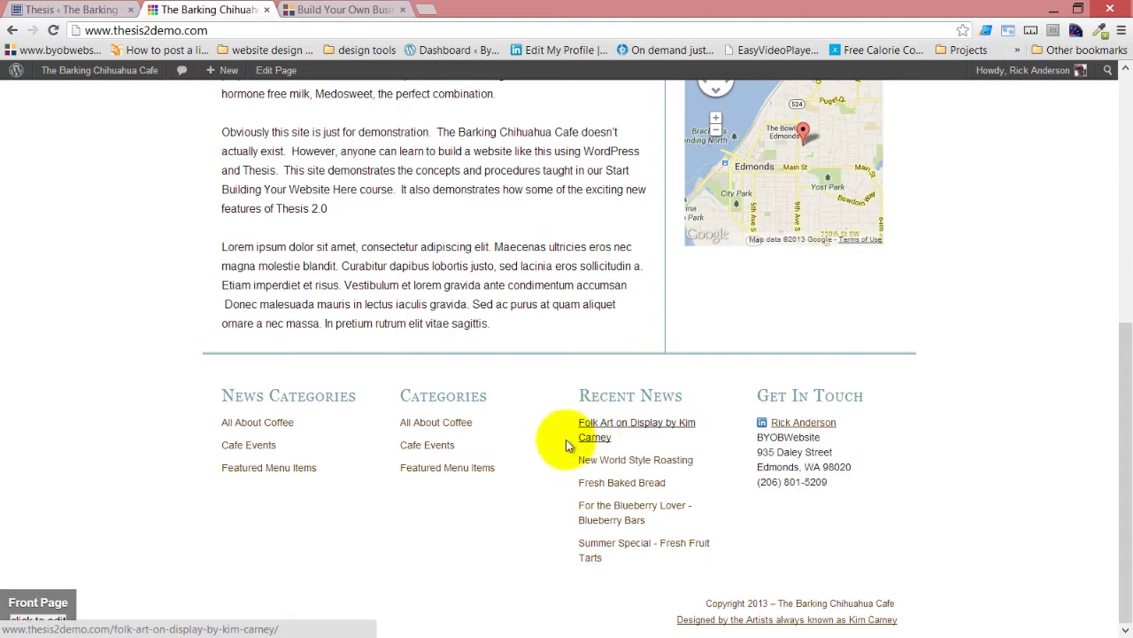
pyautogui.scroll(3, 484, 486)
pyautogui.scroll(2, 483, 486)
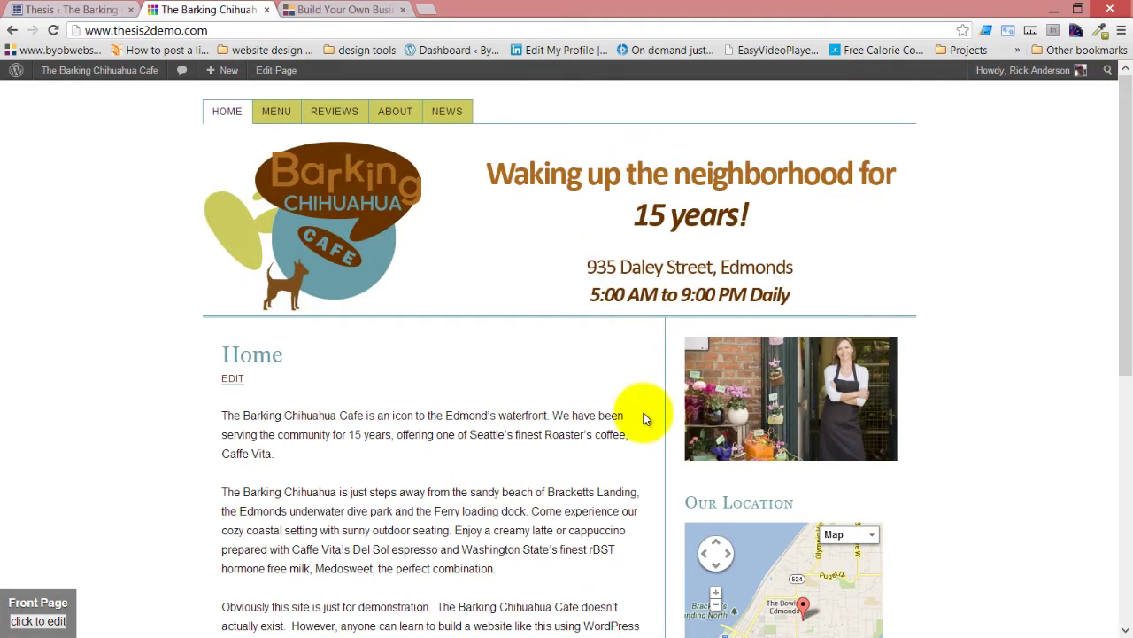
pyautogui.scroll(-2, 645, 417)
pyautogui.scroll(-2, 646, 417)
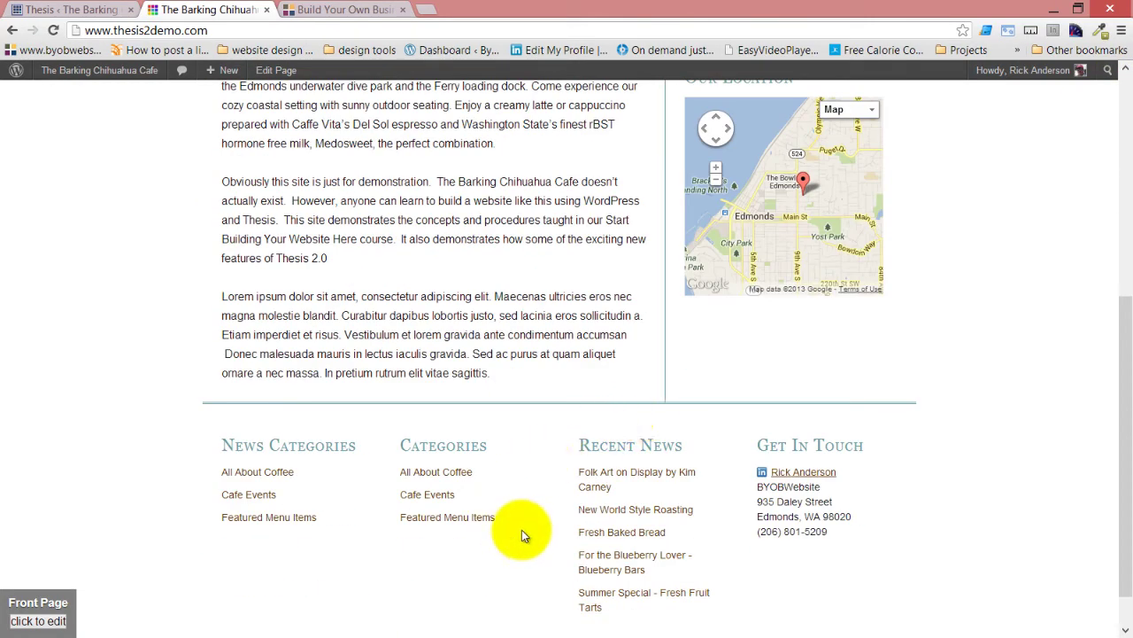
pyautogui.scroll(4, 522, 530)
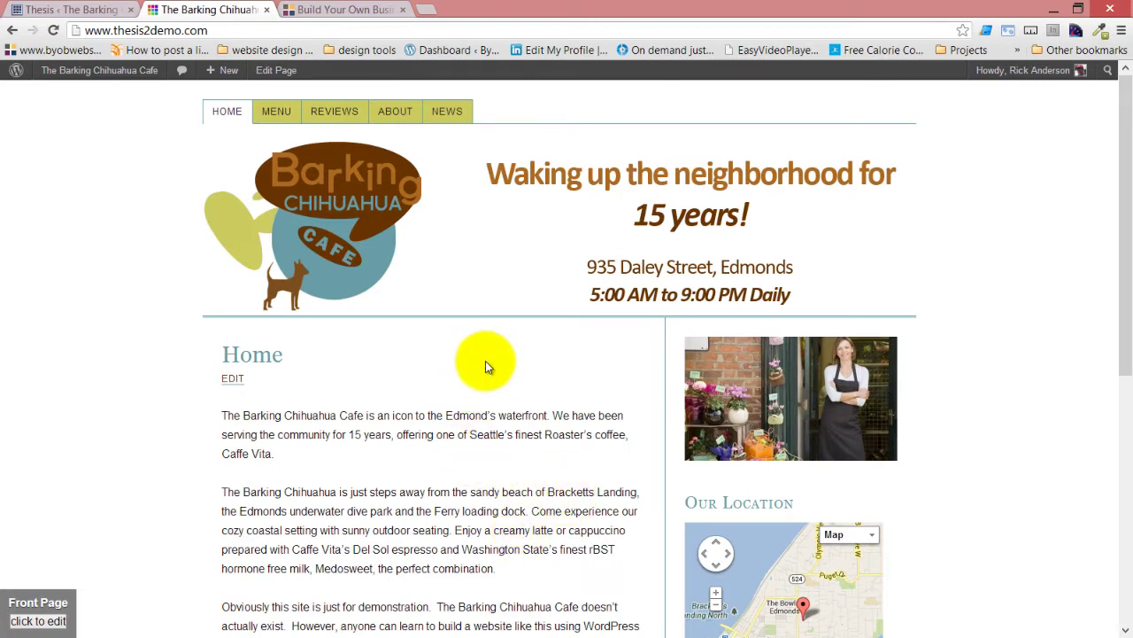
pyautogui.click(74, 10)
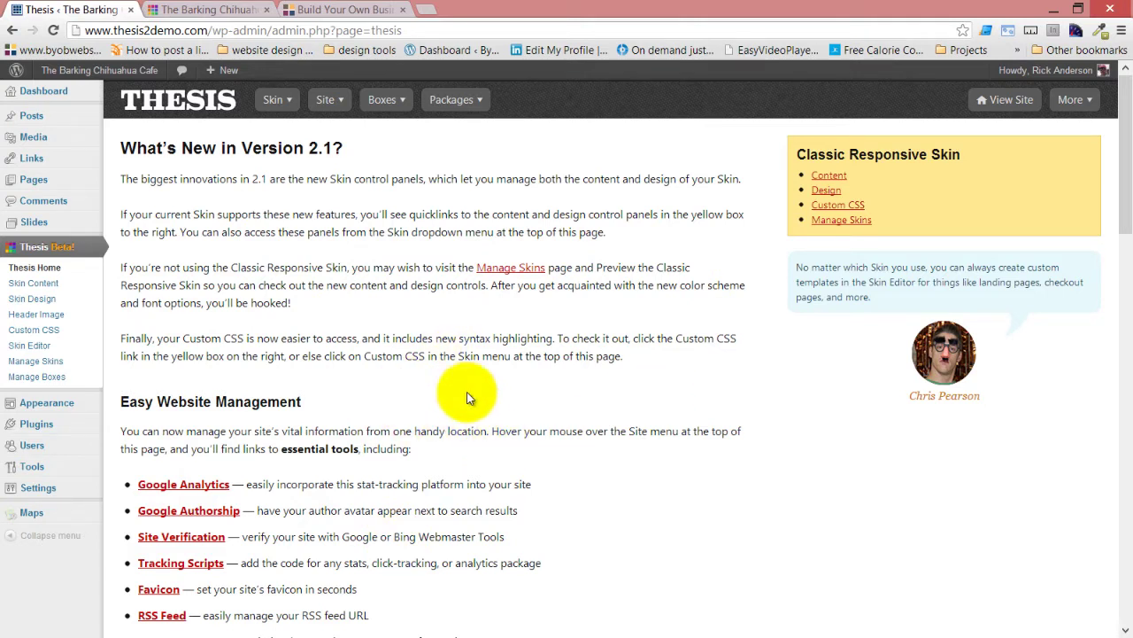
pyautogui.click(346, 10)
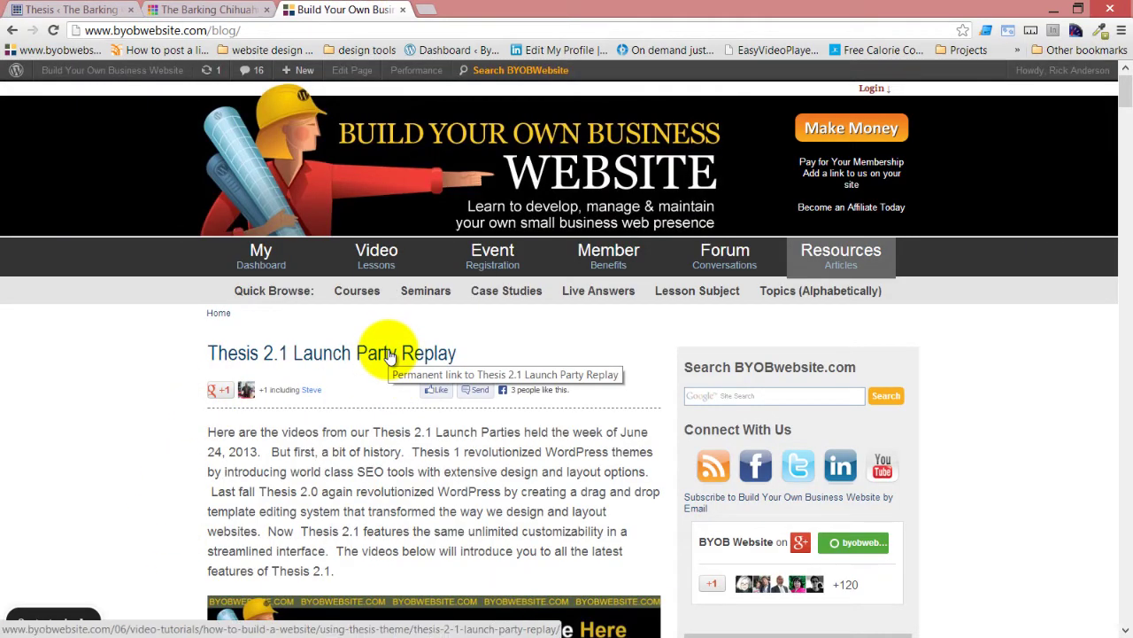
pyautogui.click(78, 10)
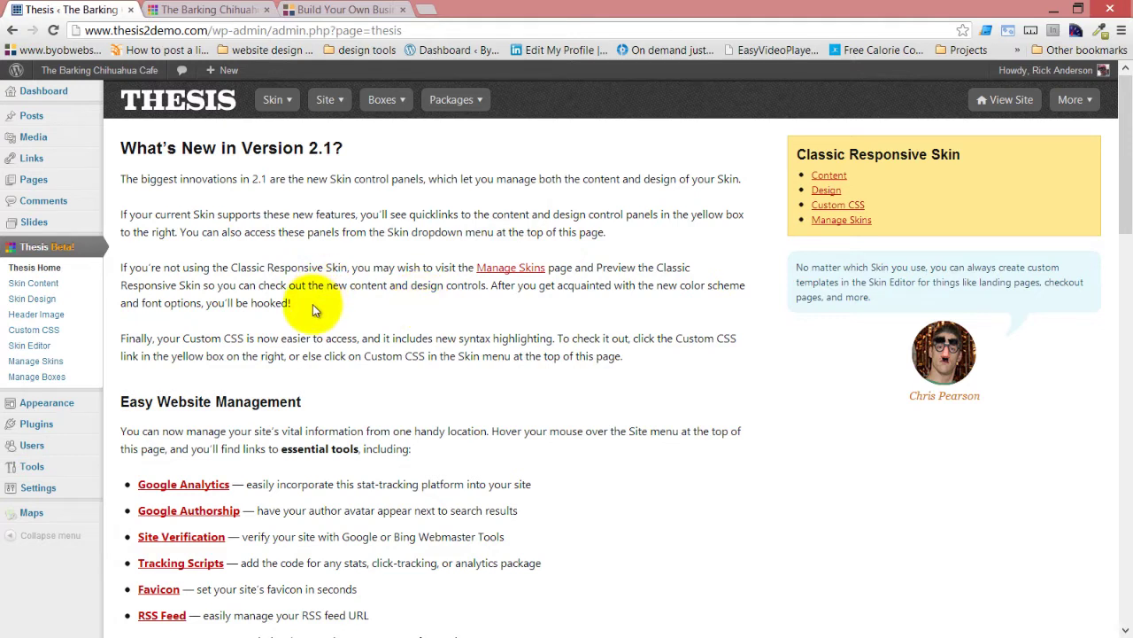
pyautogui.moveTo(273, 100)
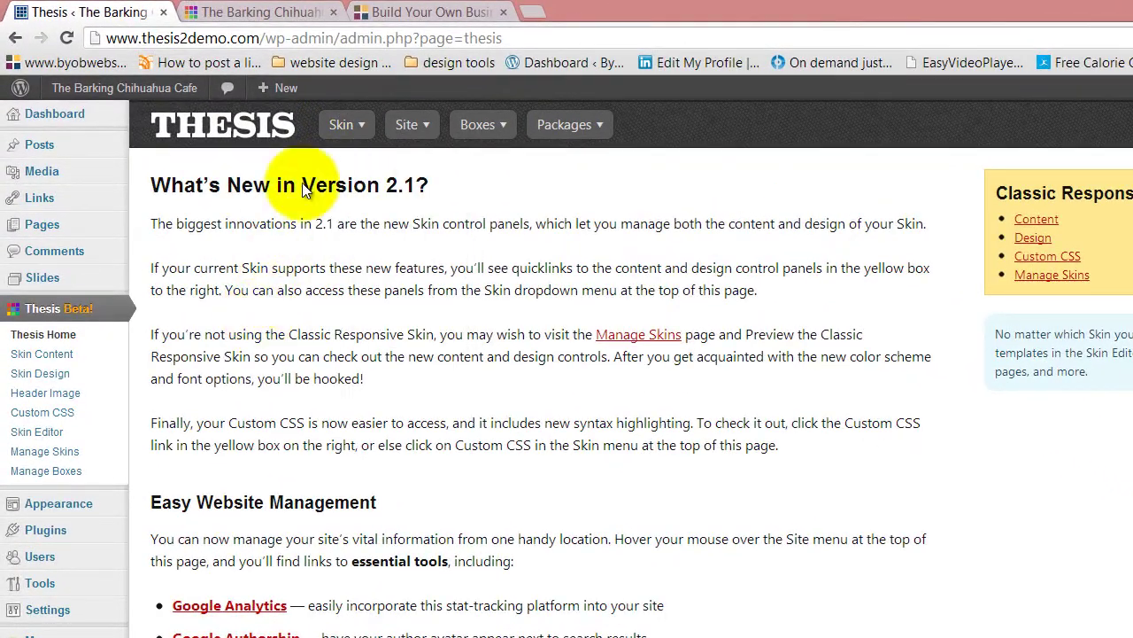
pyautogui.moveTo(341, 128)
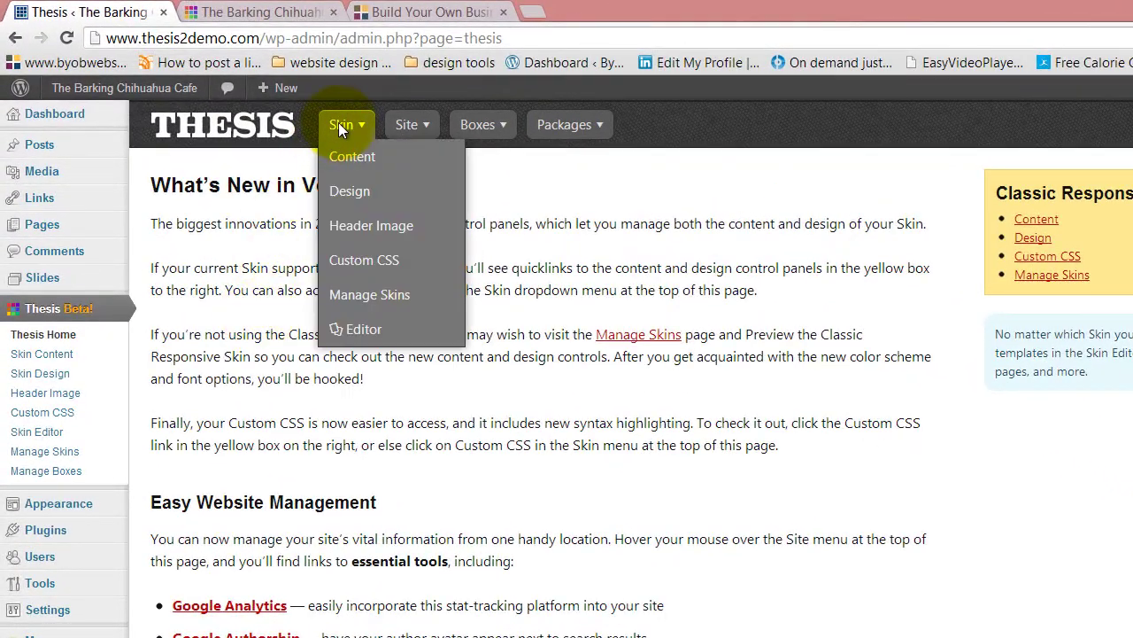
pyautogui.click(364, 330)
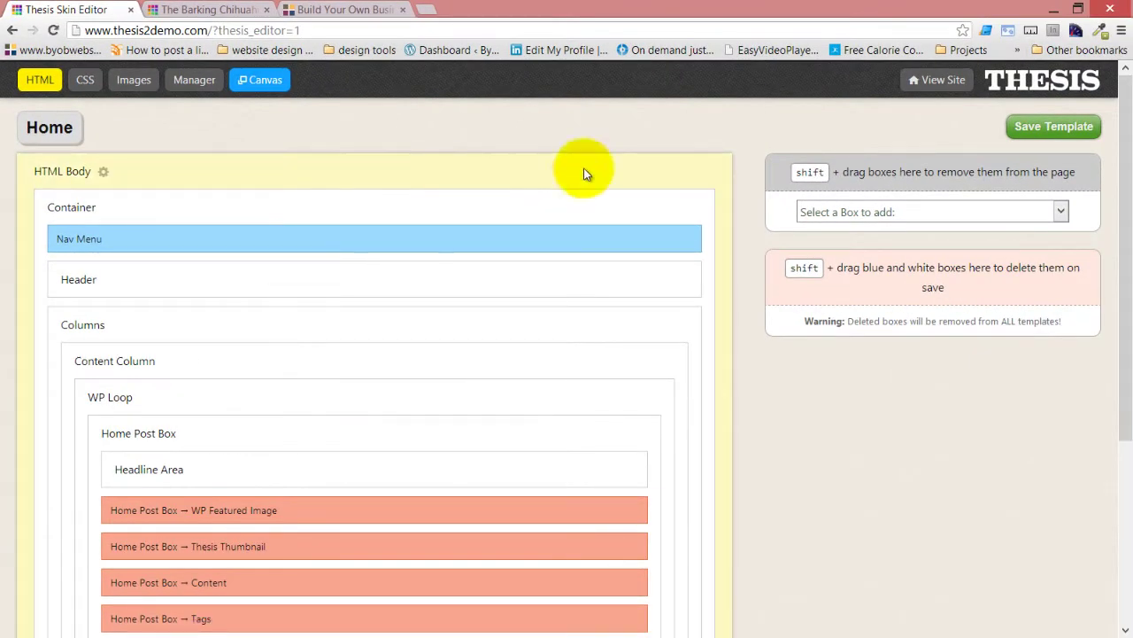
pyautogui.click(1038, 81)
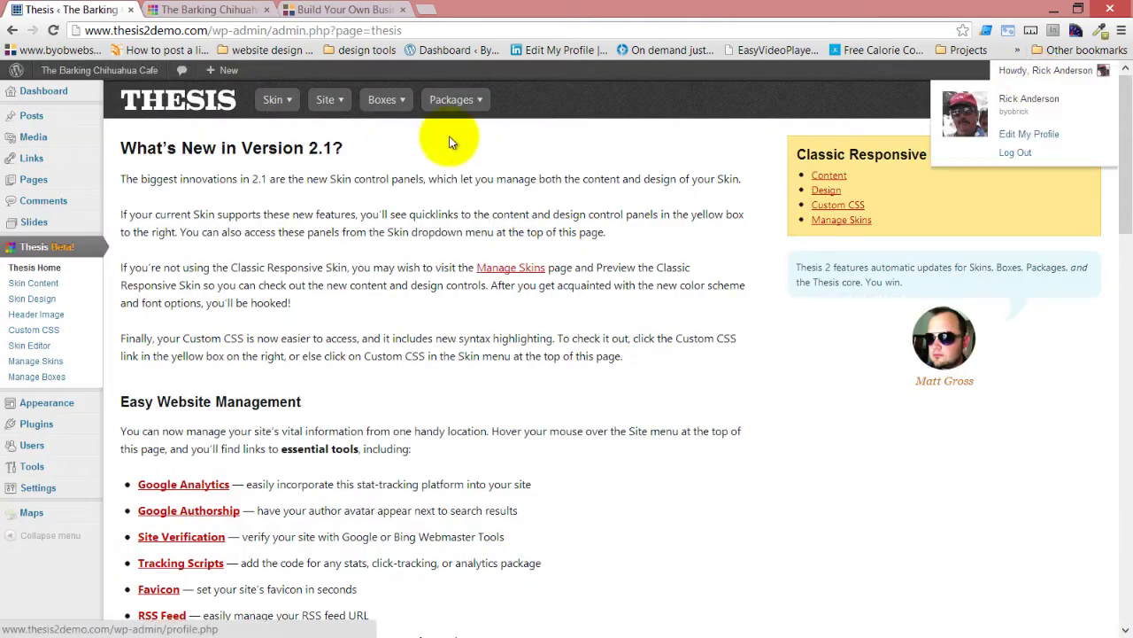
pyautogui.click(273, 99)
pyautogui.click(284, 146)
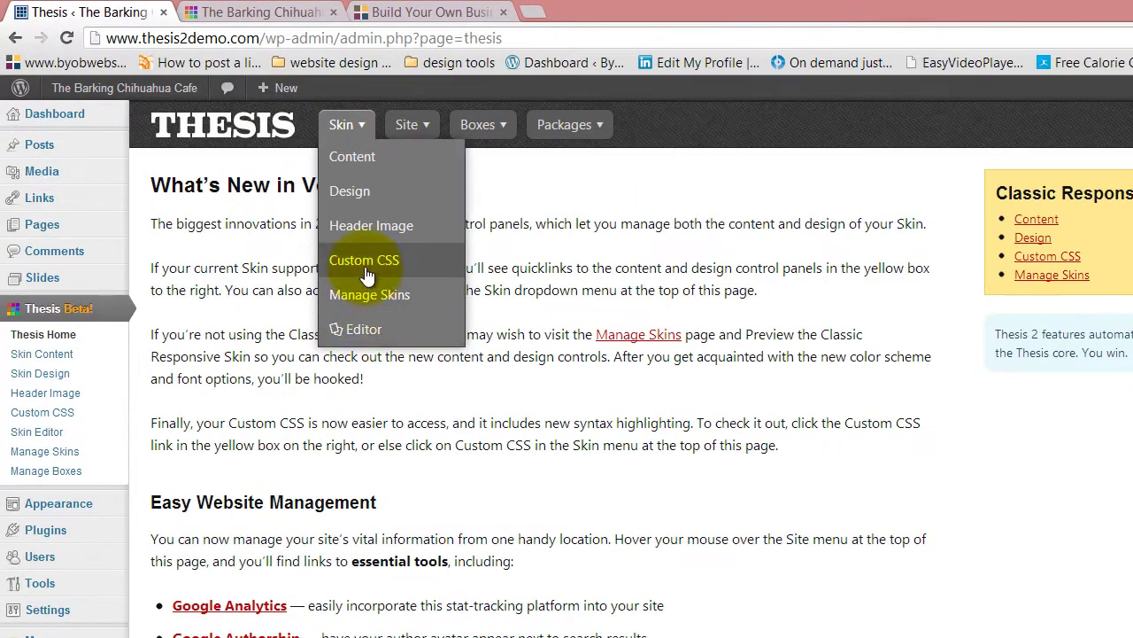
# Step: Click into the empty Custom CSS editor, then open the Skin Editor from the Skin menu
pyautogui.click(363, 261)
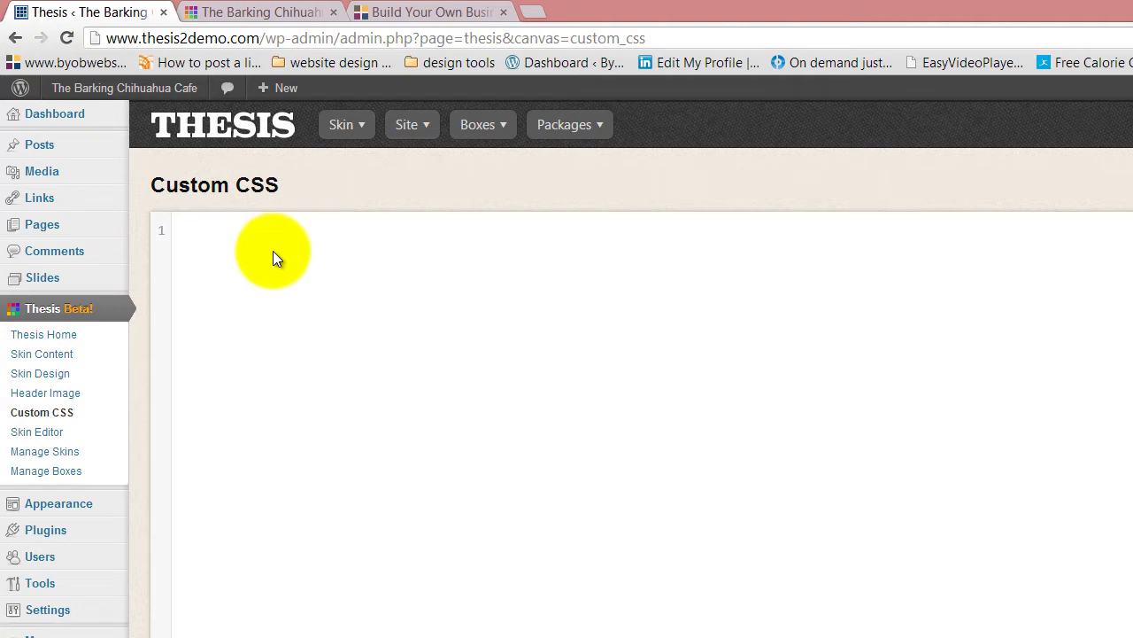
pyautogui.moveTo(344, 130)
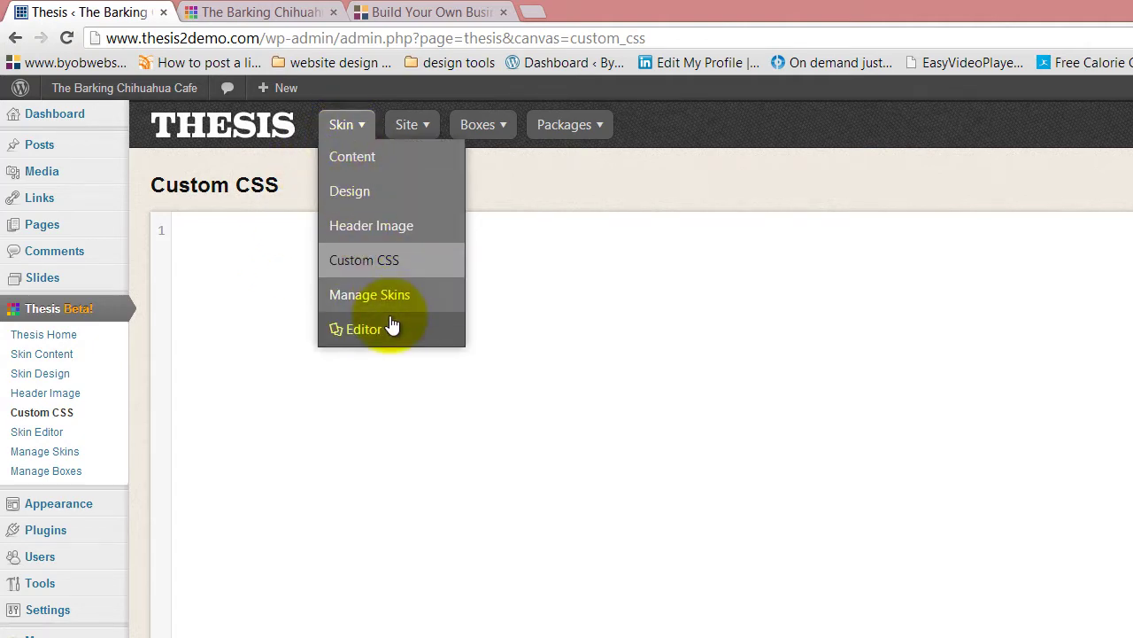
pyautogui.click(242, 247)
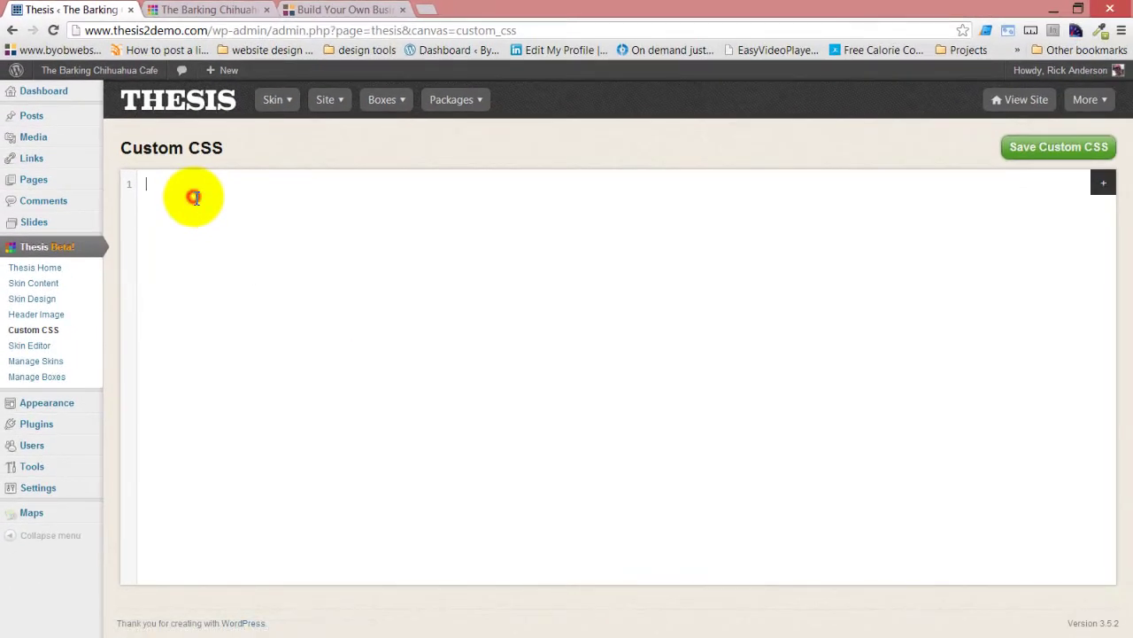
pyautogui.moveTo(287, 103)
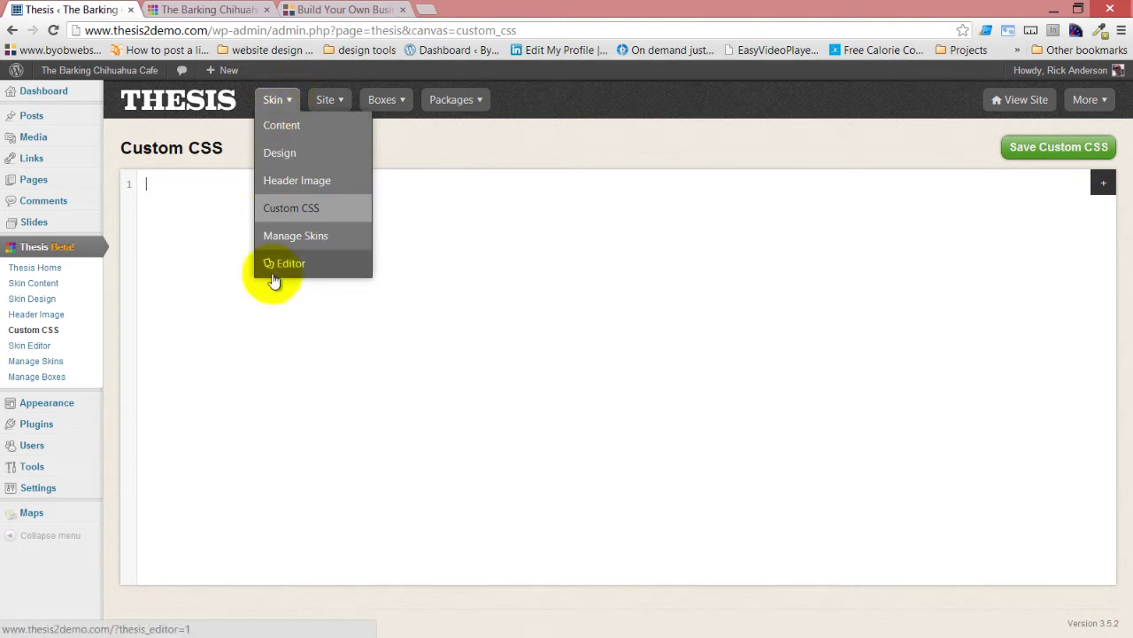
pyautogui.click(181, 200)
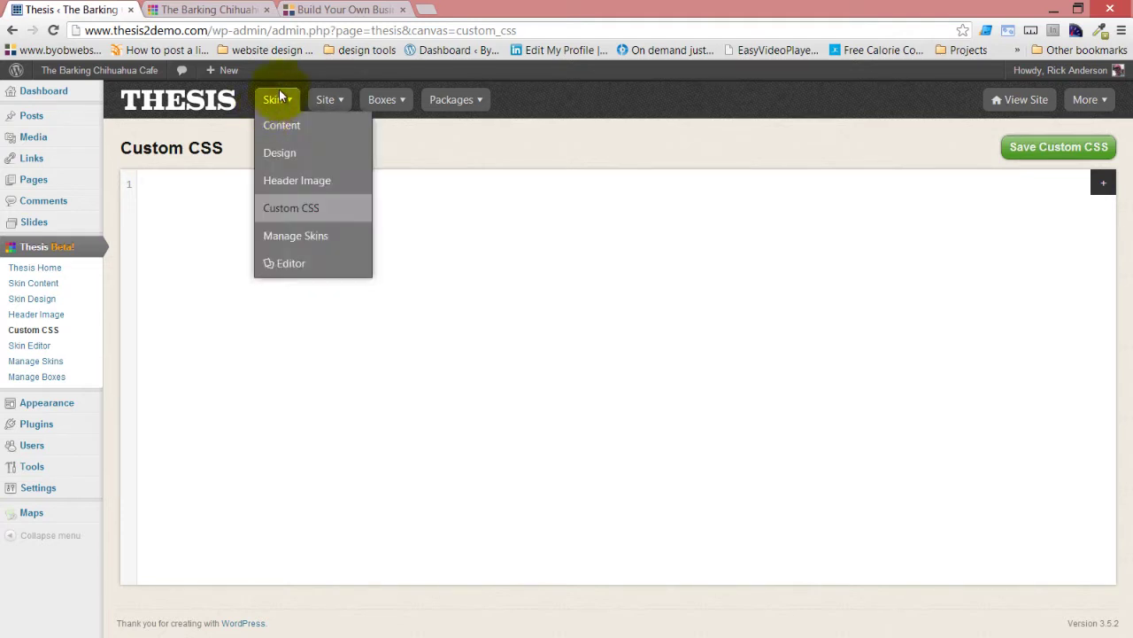
pyautogui.moveTo(270, 99)
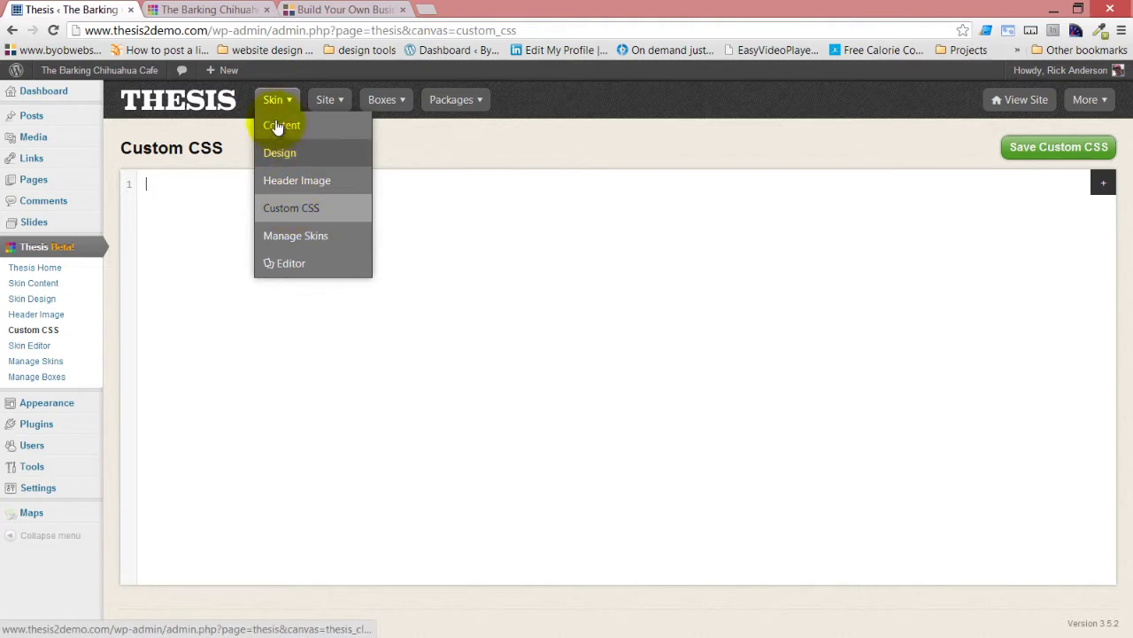
pyautogui.click(280, 263)
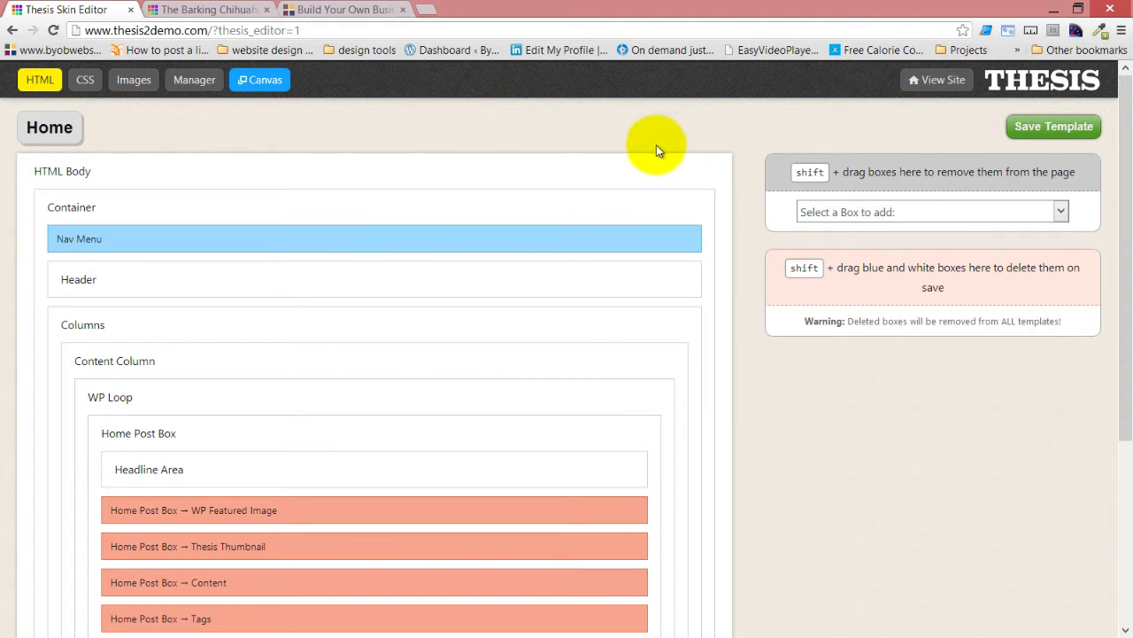
pyautogui.moveTo(124, 142)
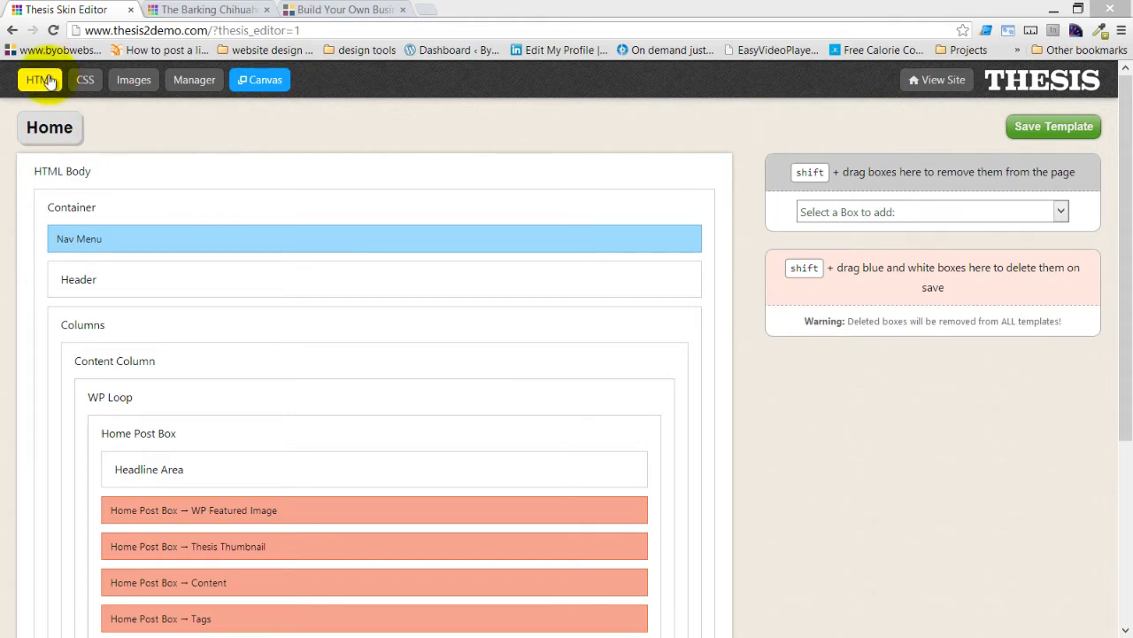
pyautogui.click(84, 81)
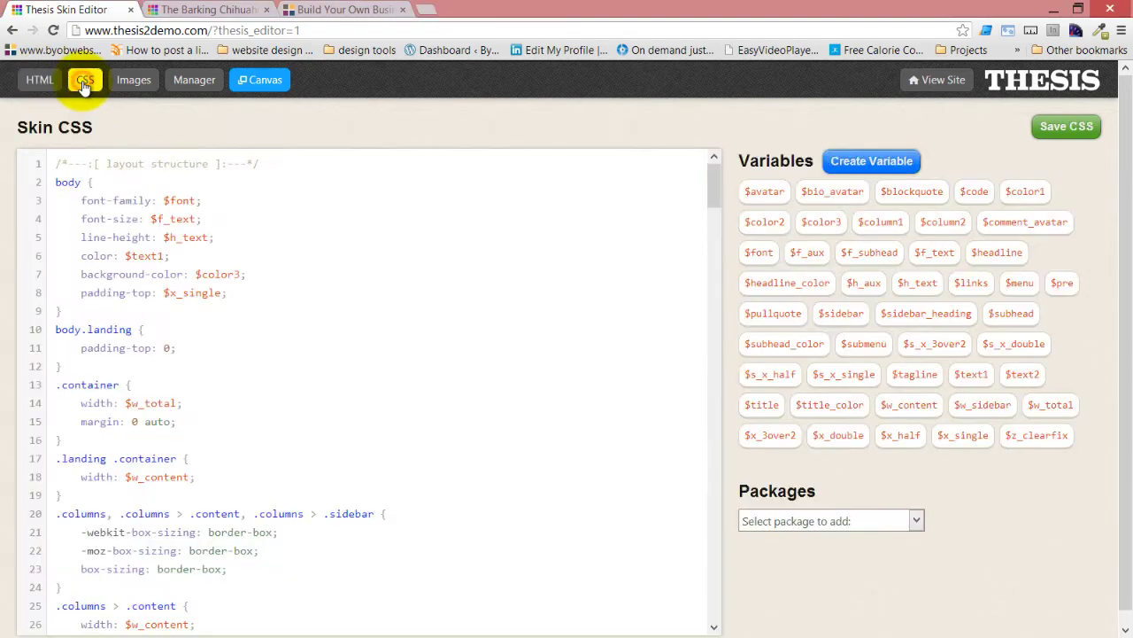
pyautogui.click(132, 81)
pyautogui.click(190, 83)
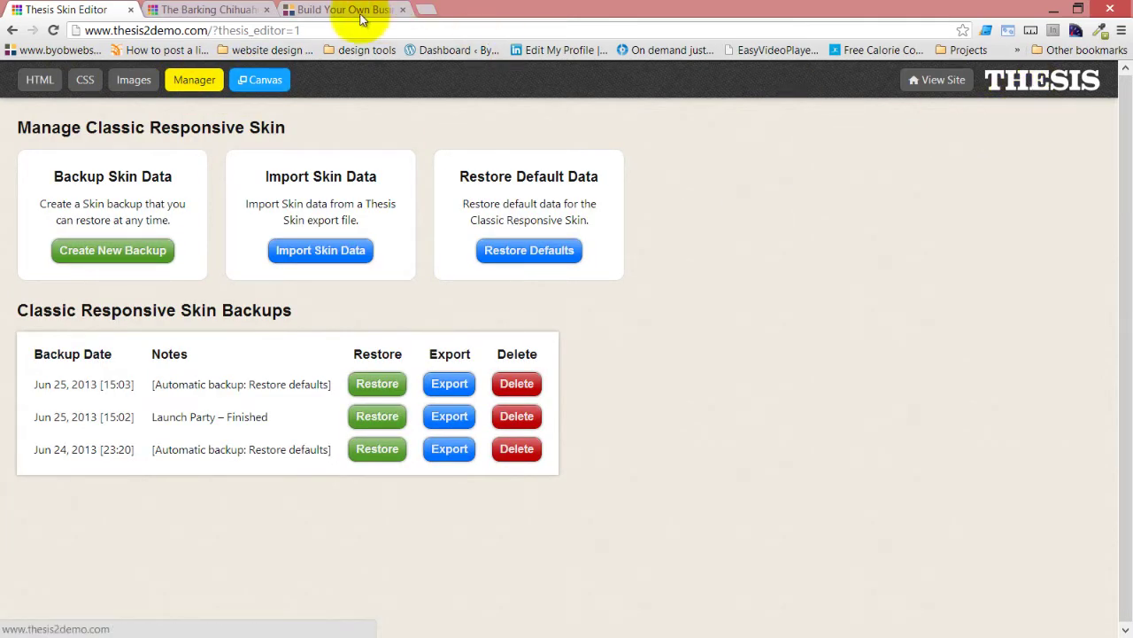
pyautogui.click(39, 81)
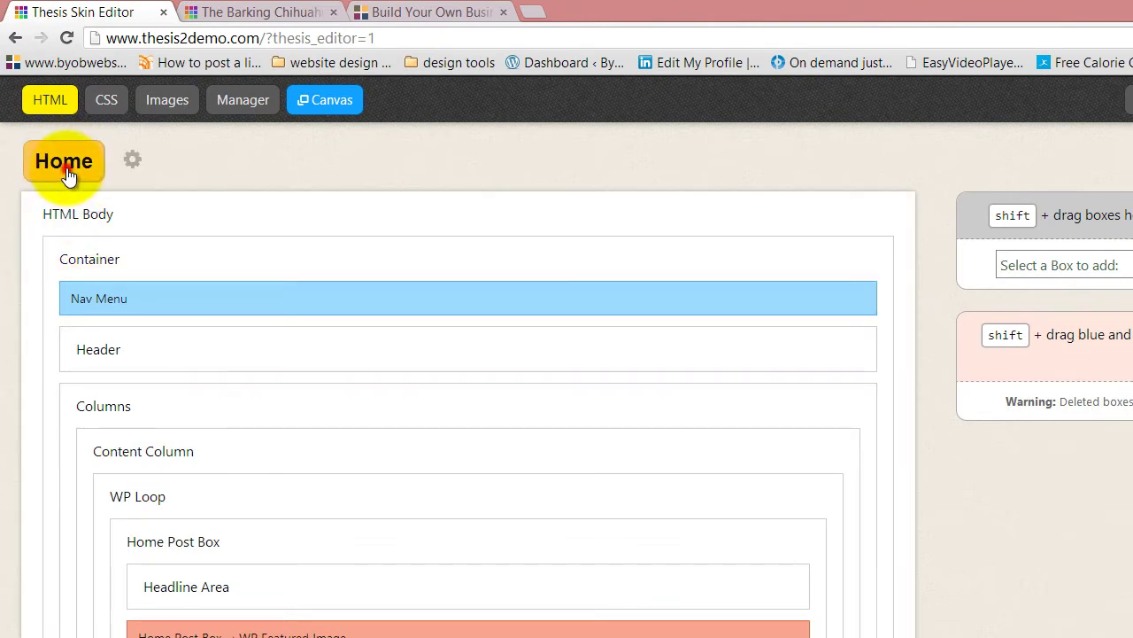
pyautogui.click(68, 173)
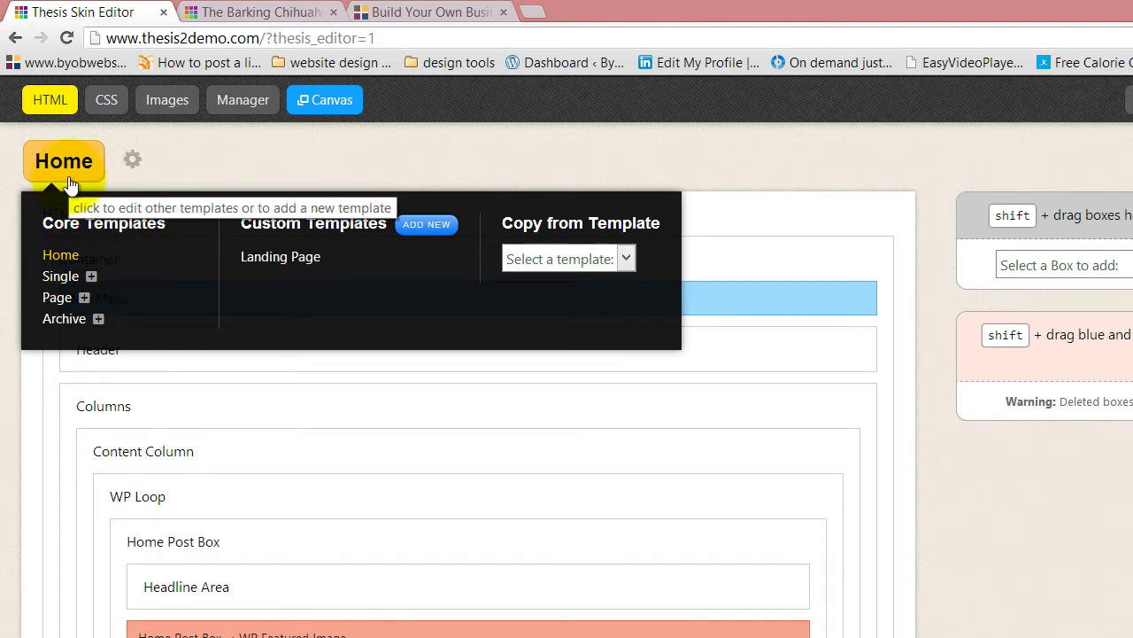
pyautogui.click(55, 299)
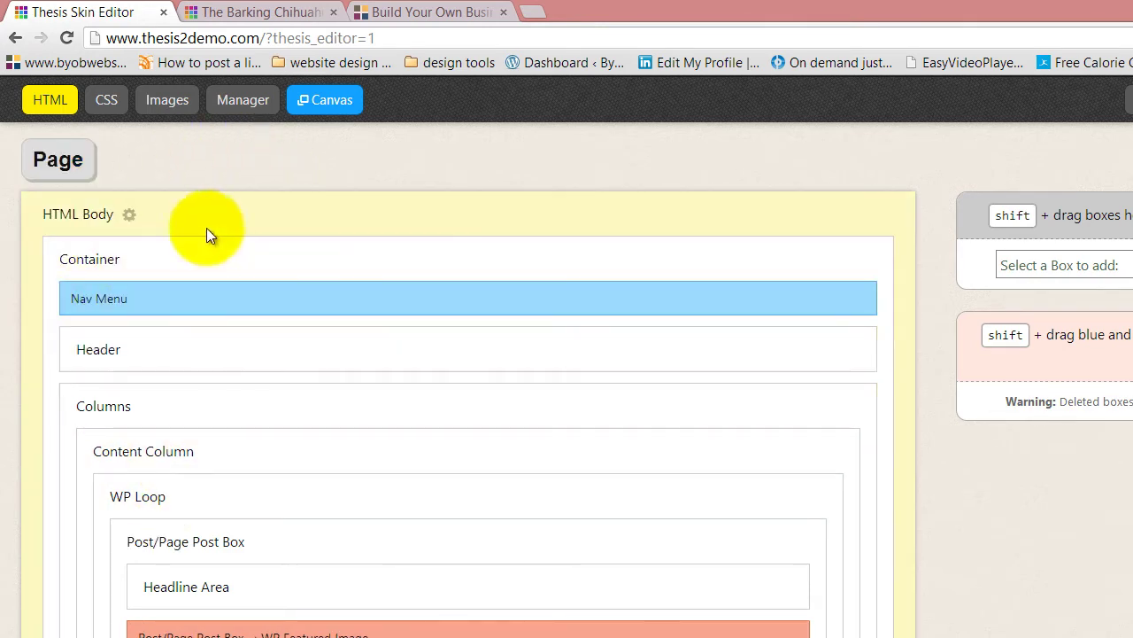
pyautogui.click(75, 164)
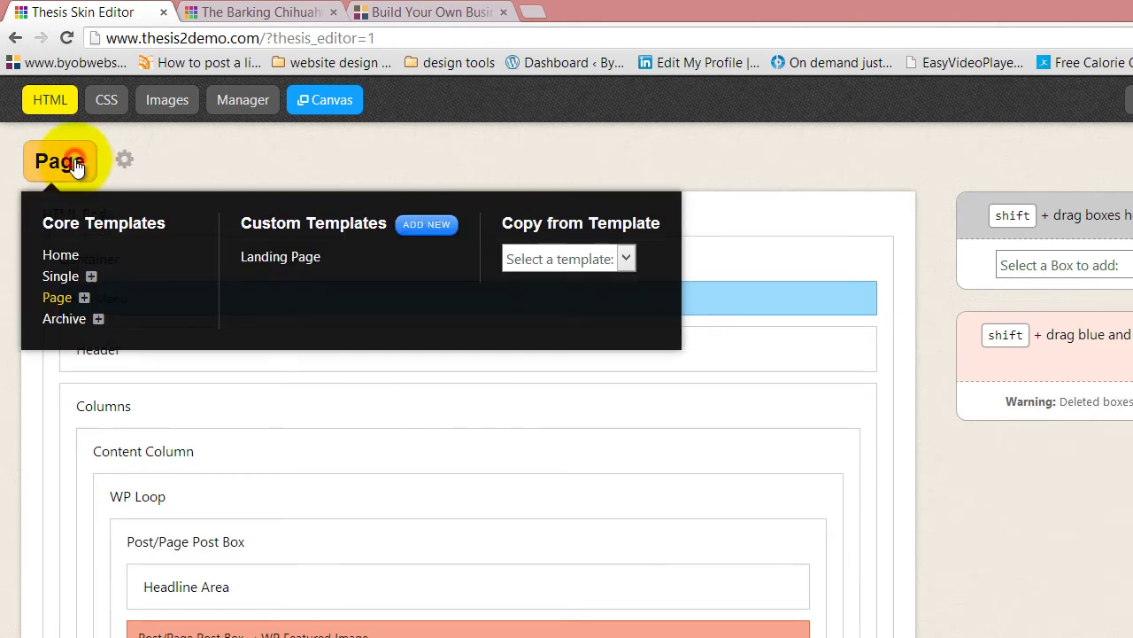
pyautogui.click(60, 256)
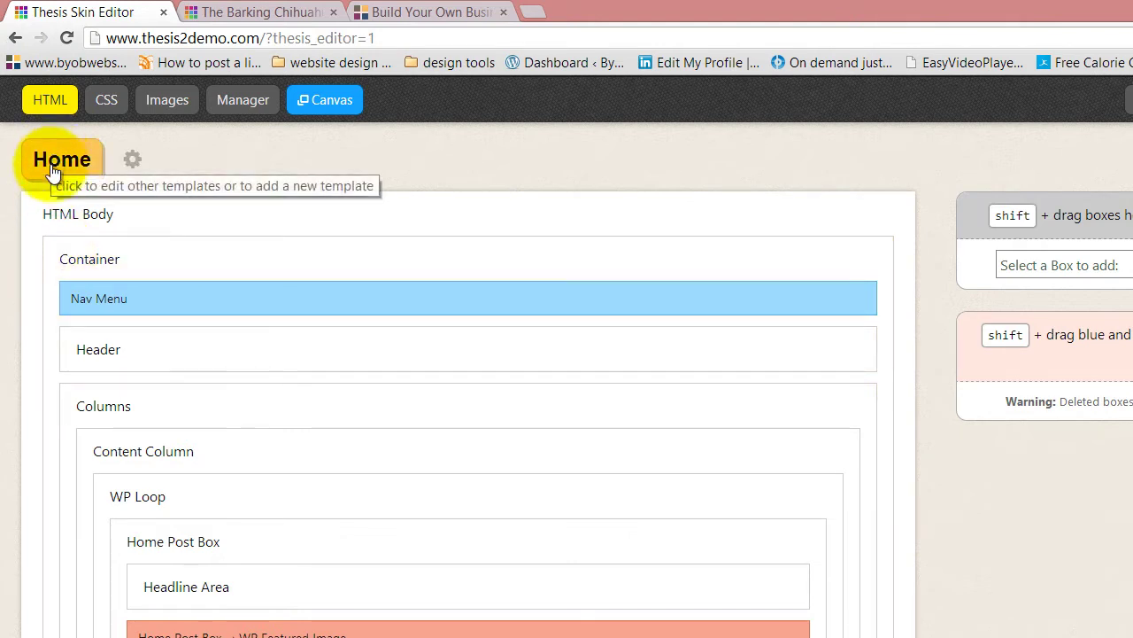
pyautogui.moveTo(62, 166)
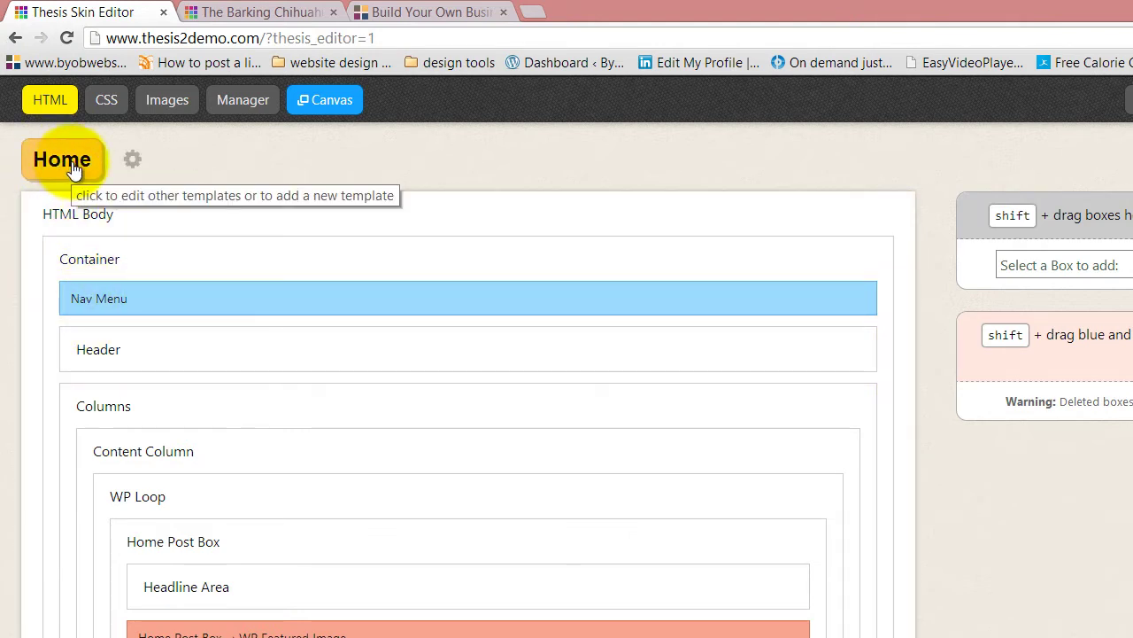
pyautogui.click(132, 165)
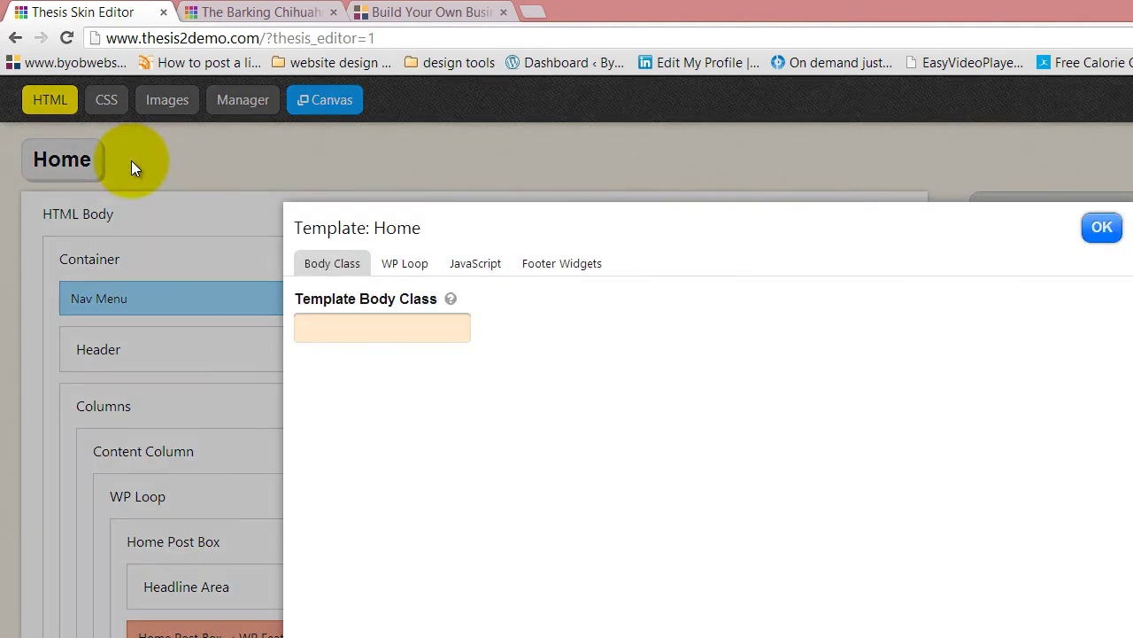
pyautogui.click(1091, 221)
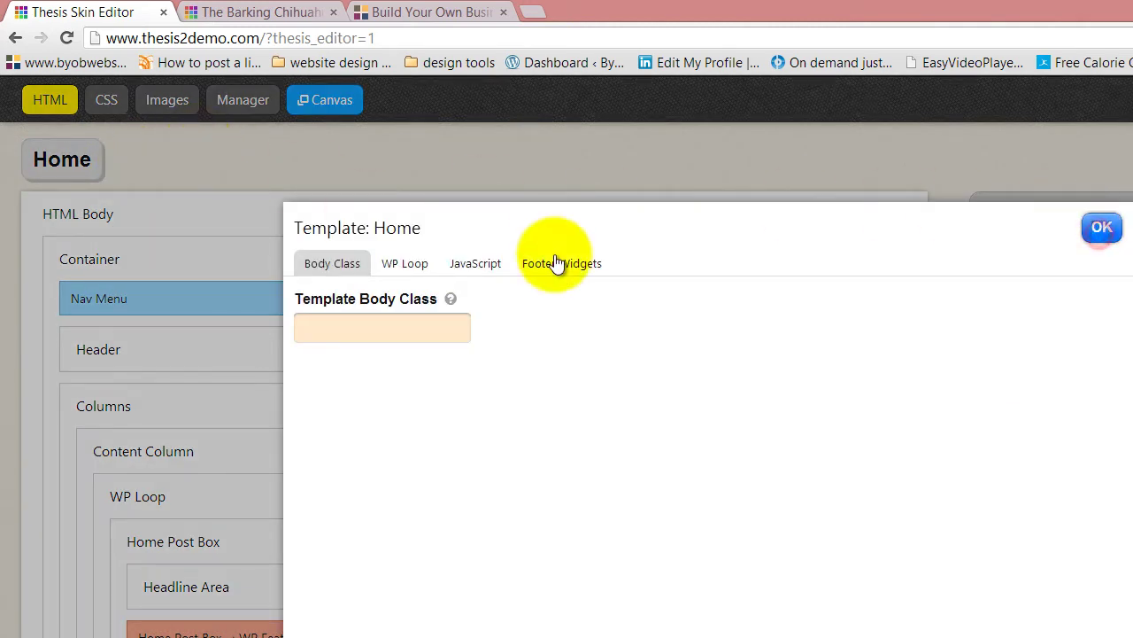
pyautogui.click(1102, 227)
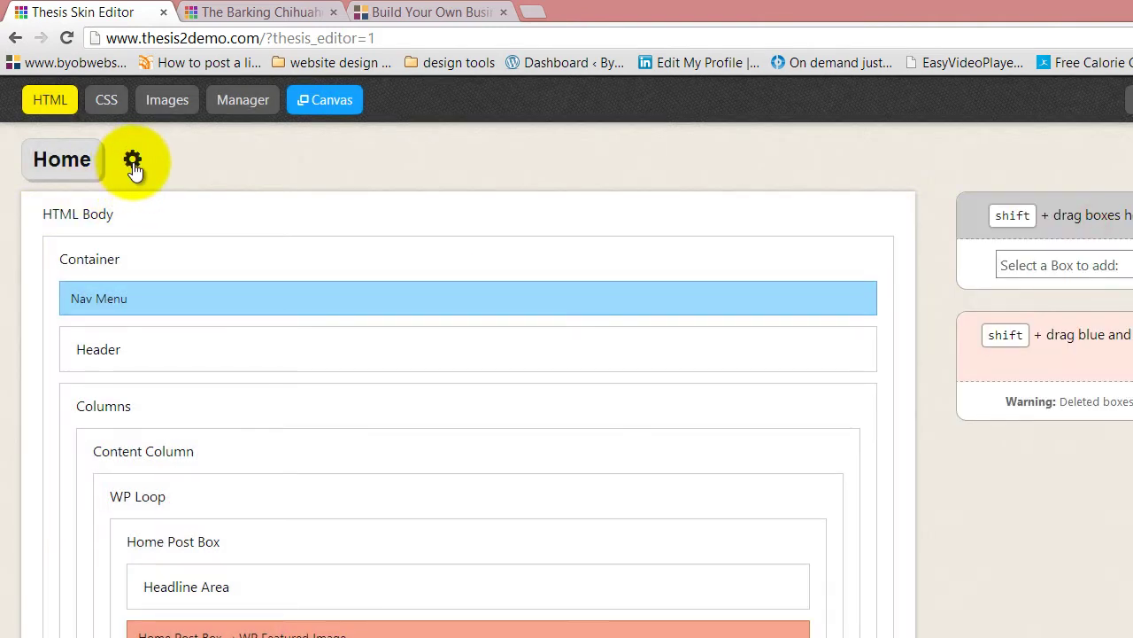
pyautogui.click(133, 164)
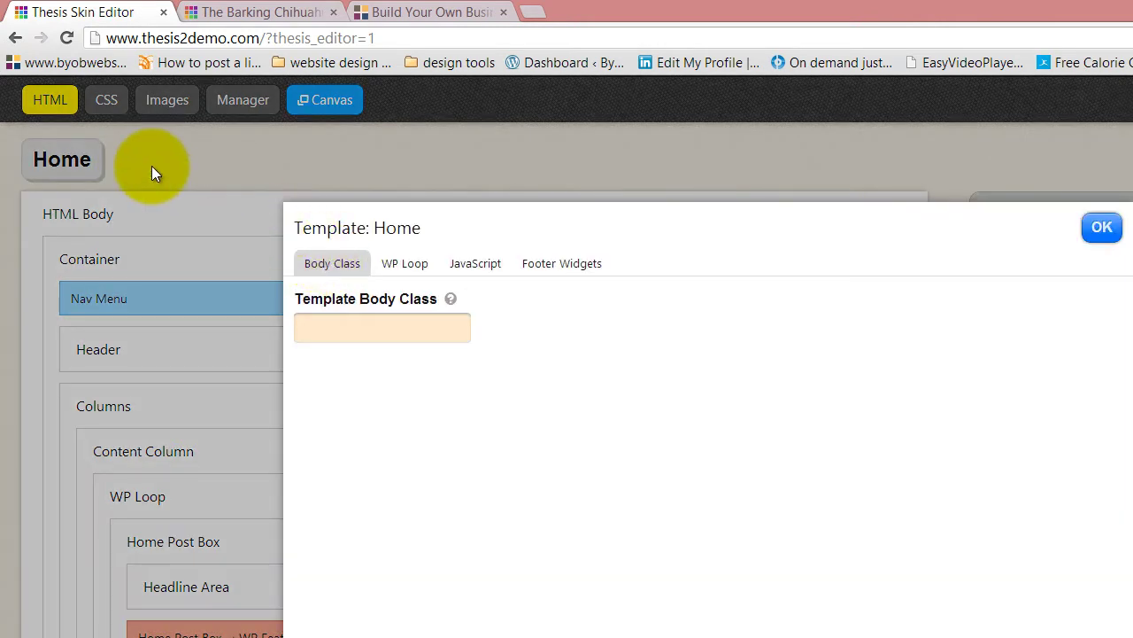
pyautogui.click(418, 276)
pyautogui.click(470, 273)
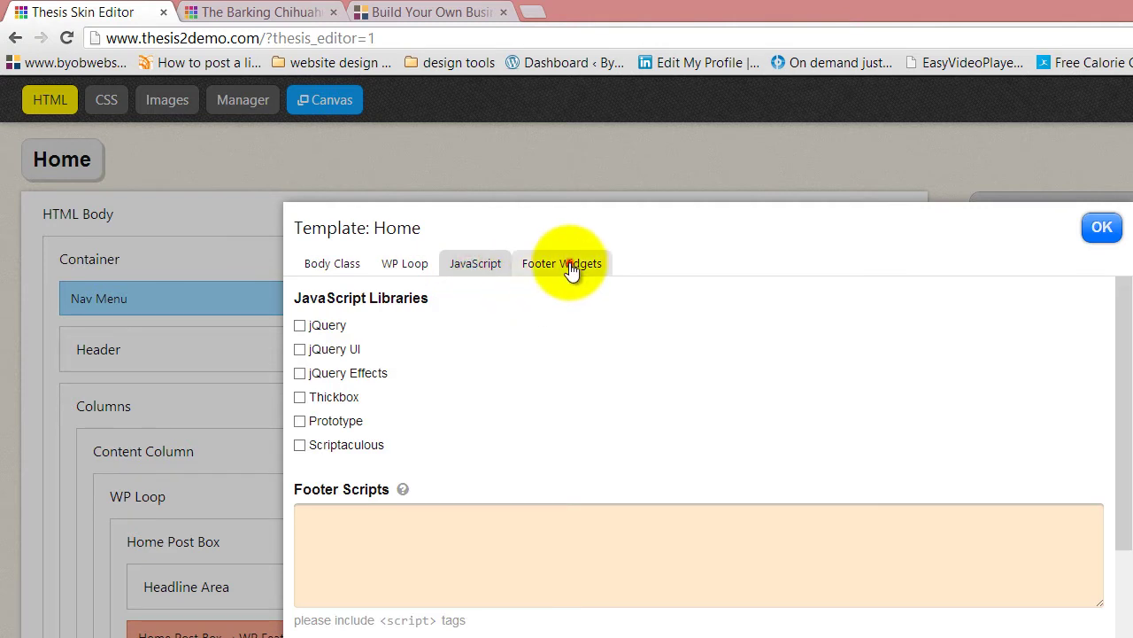
pyautogui.click(569, 266)
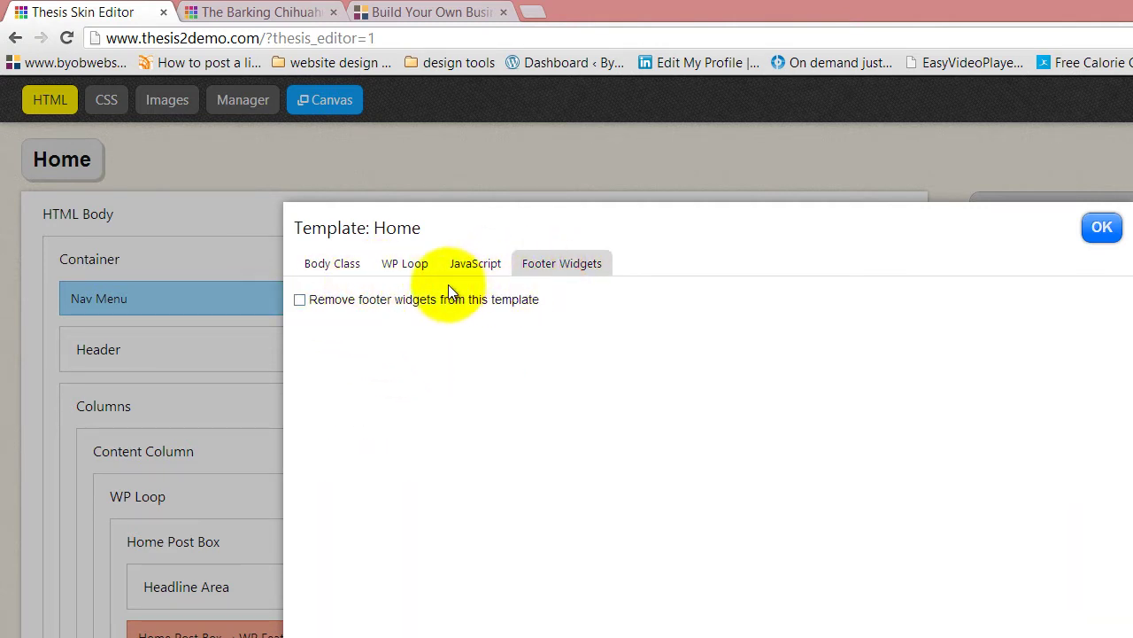
pyautogui.click(404, 263)
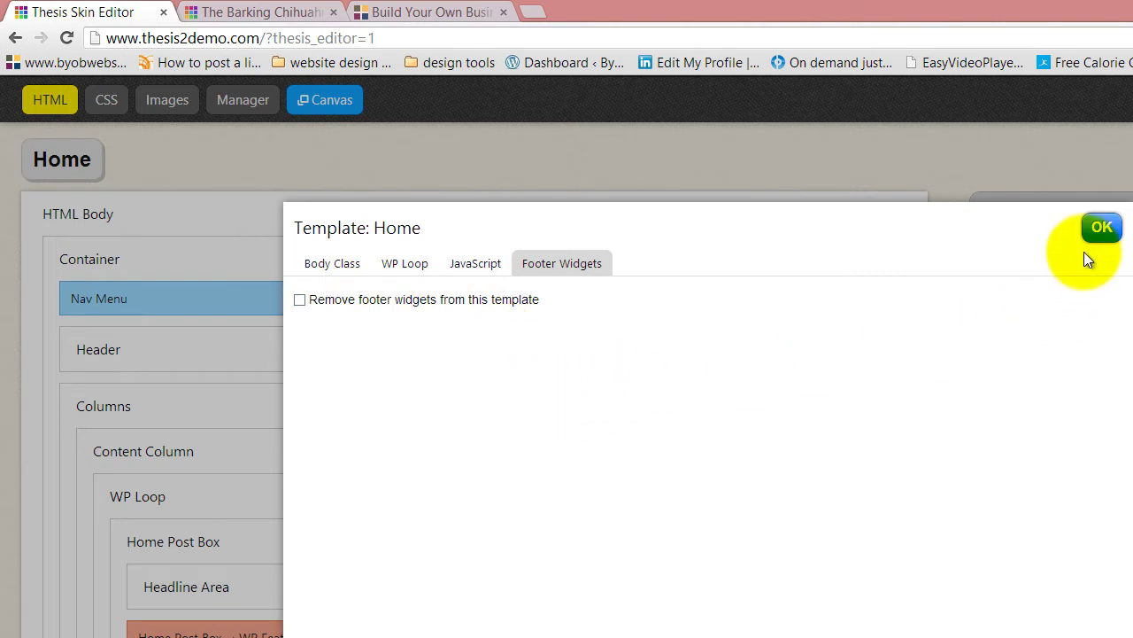
pyautogui.click(1102, 228)
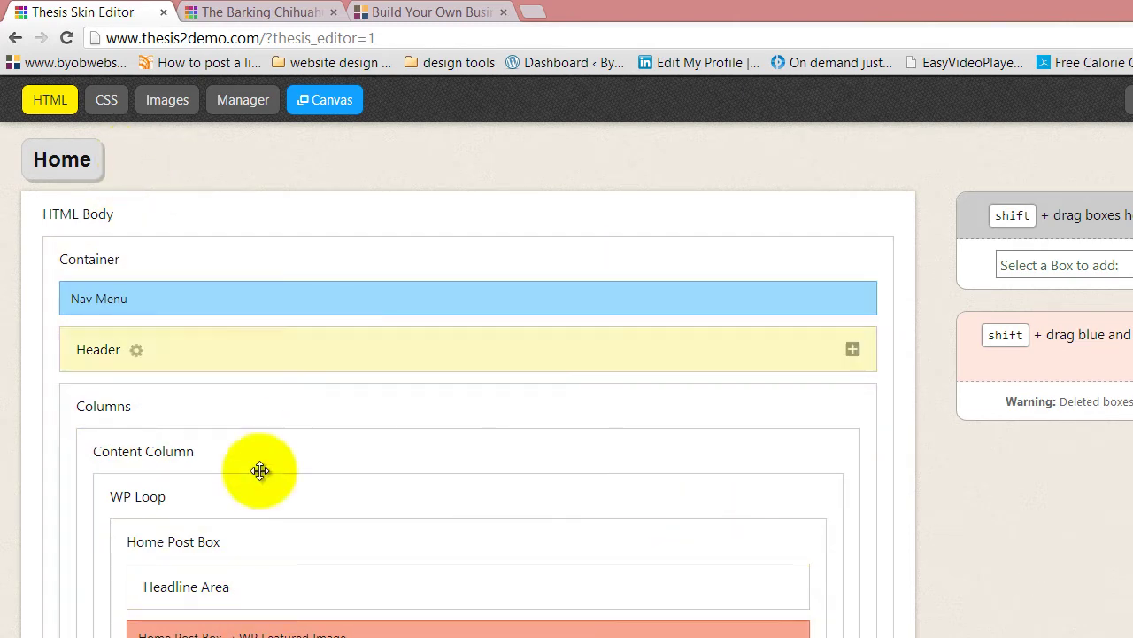
# Step: Collapse the Columns box, then close and reopen the Container box
pyautogui.click(853, 406)
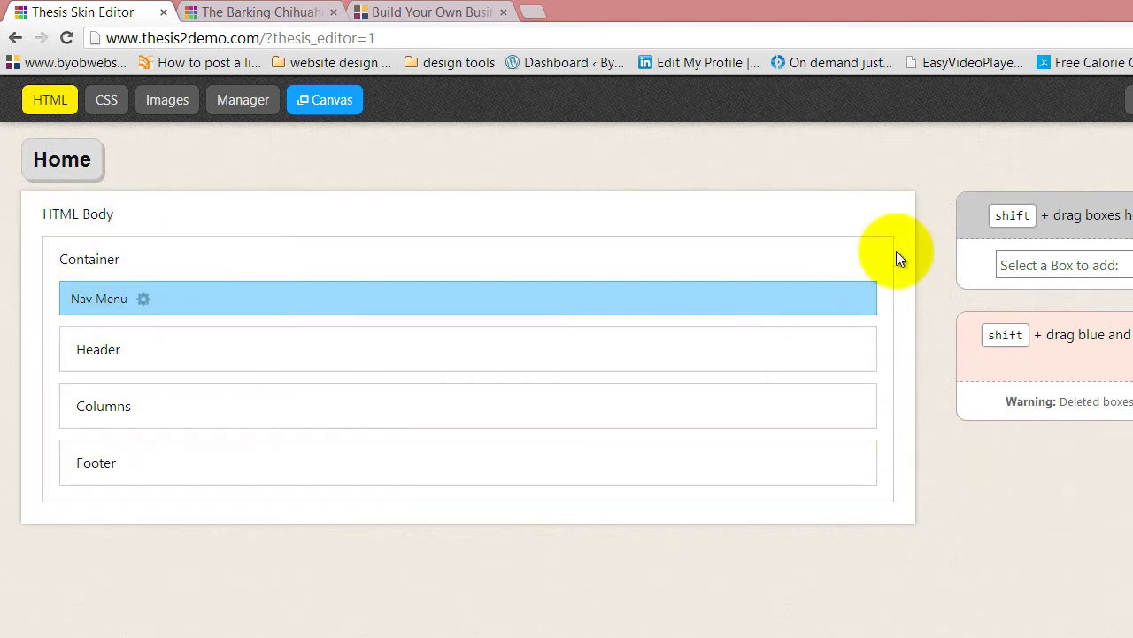
pyautogui.click(870, 257)
pyautogui.click(870, 257)
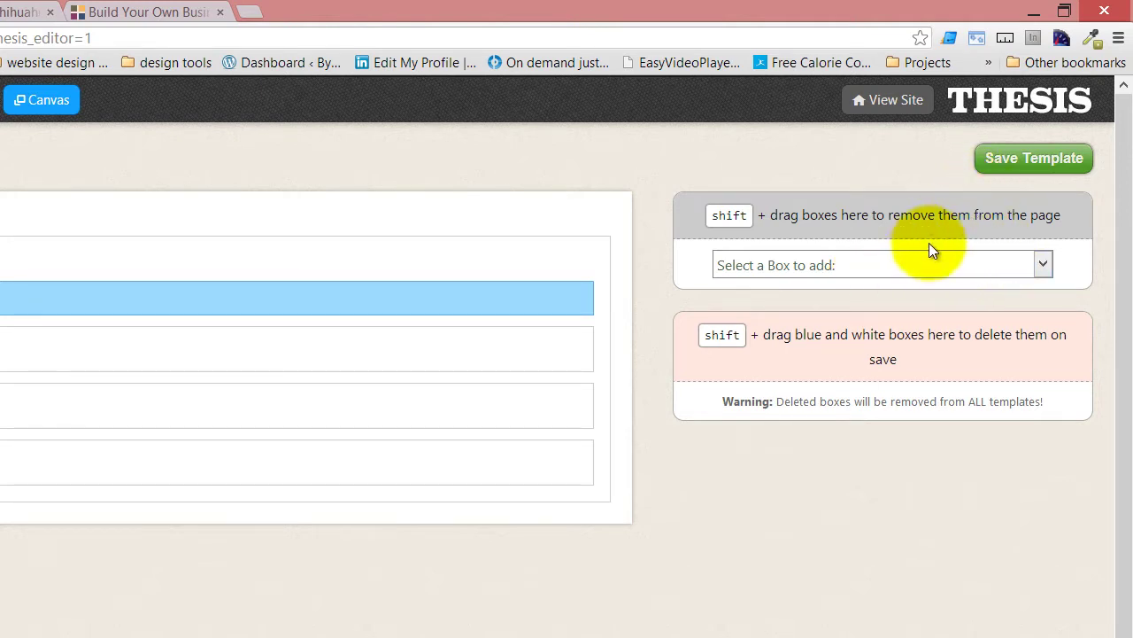
pyautogui.click(1042, 264)
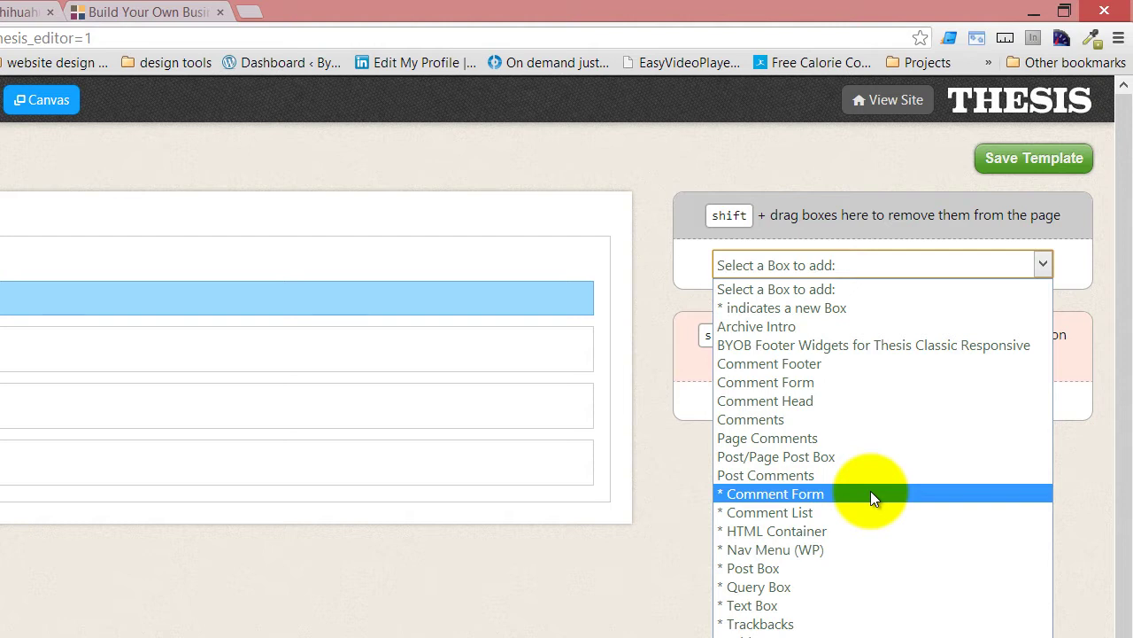
pyautogui.click(861, 217)
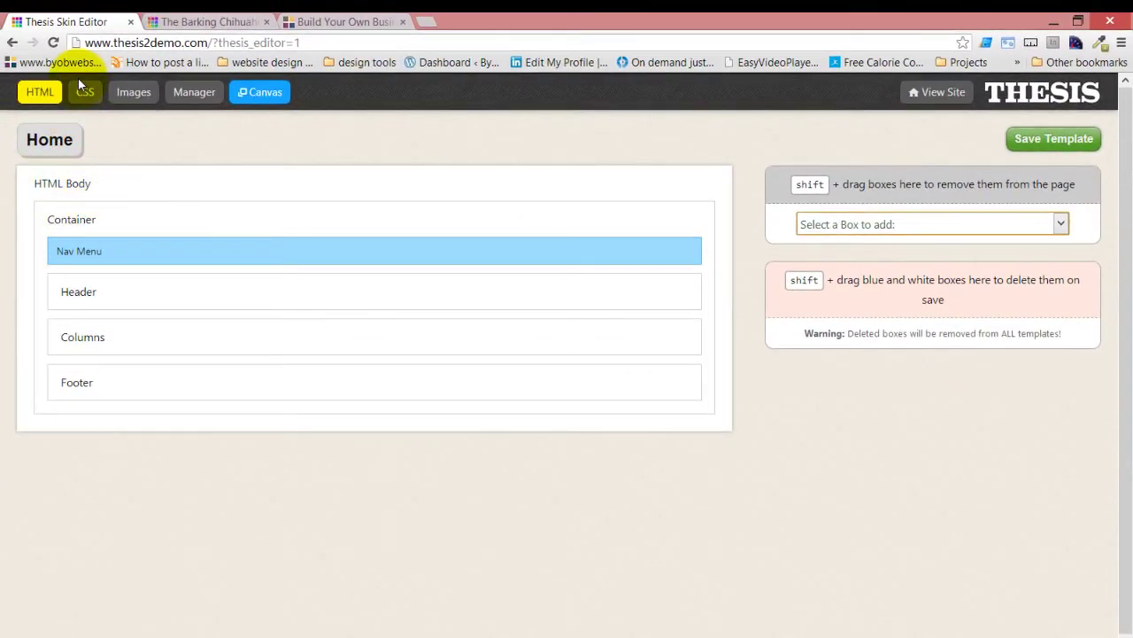
# Step: Open the Skin CSS editor and scroll through its layout rules built on $font, $f_text and $w_total
pyautogui.click(81, 88)
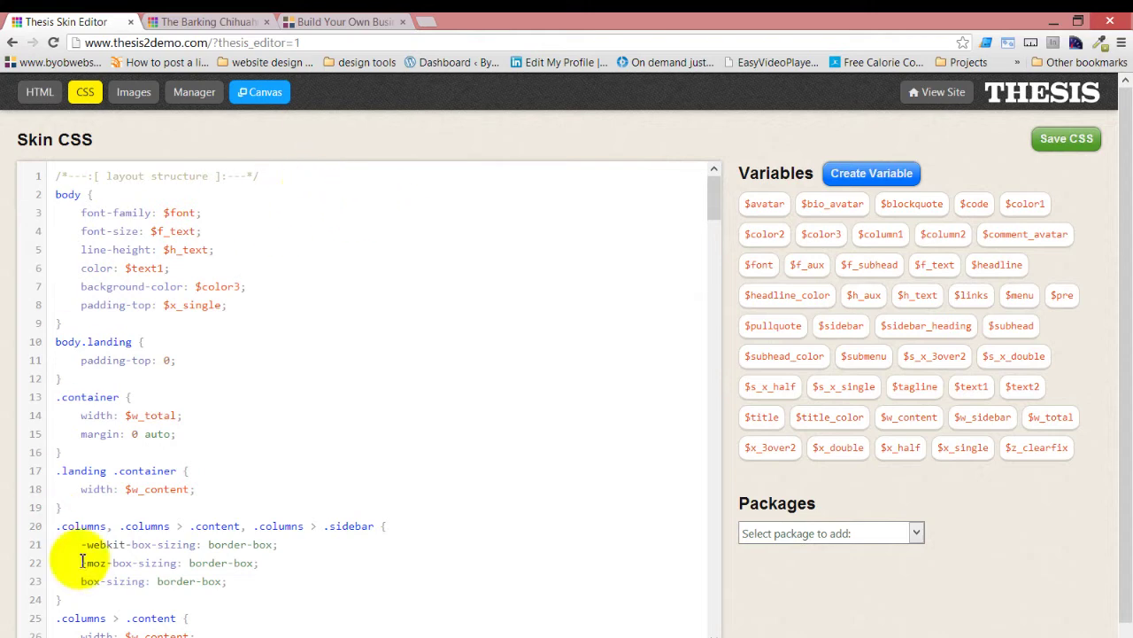
pyautogui.moveTo(715, 189); pyautogui.dragTo(712, 219)
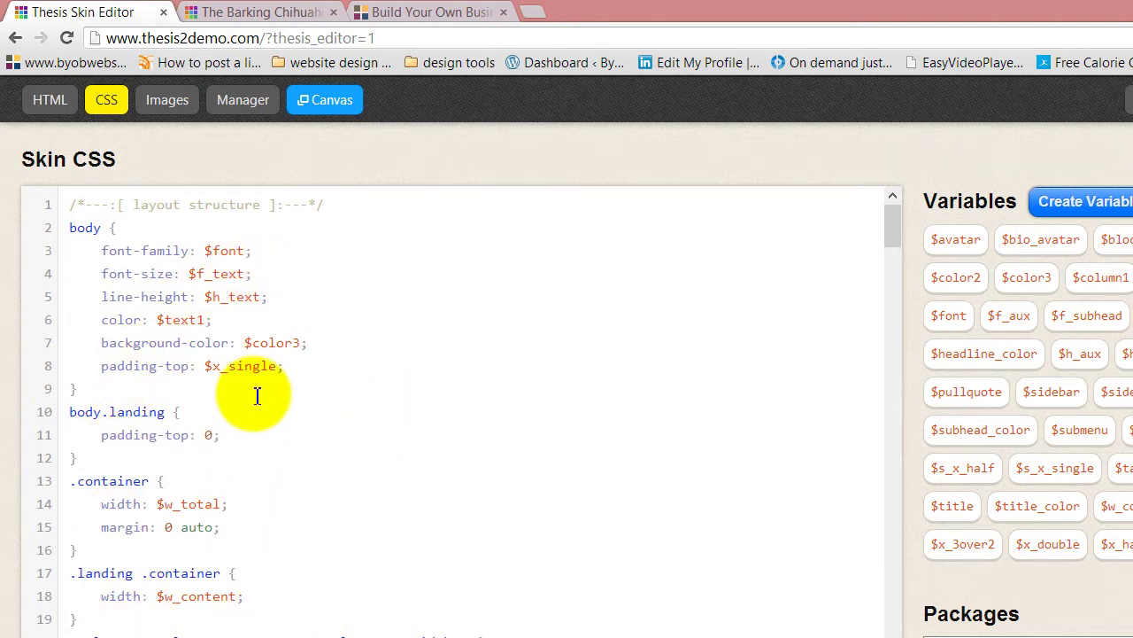
pyautogui.moveTo(959, 239)
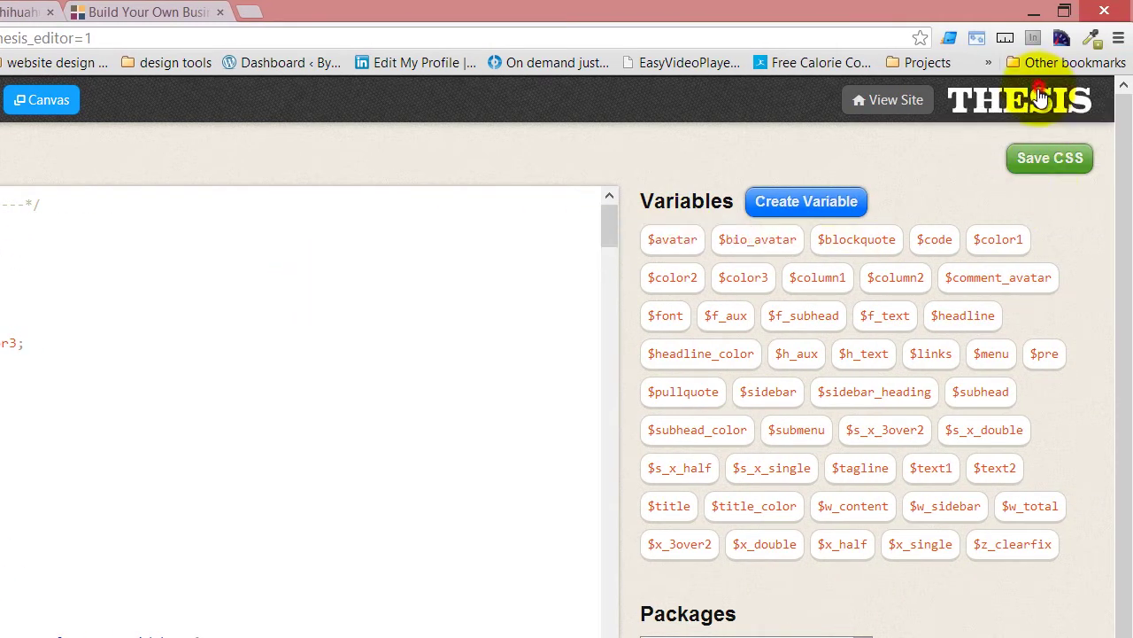
# Step: Look over the Classic Responsive Skin design options, then reopen the Skin Editor
pyautogui.click(1070, 97)
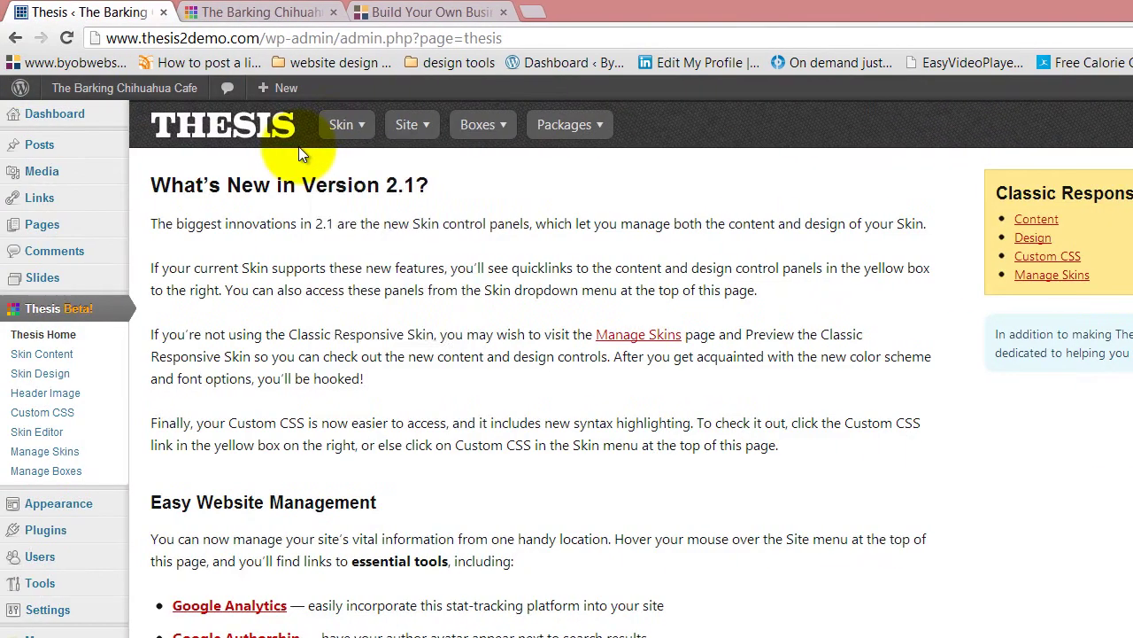
pyautogui.moveTo(91, 126)
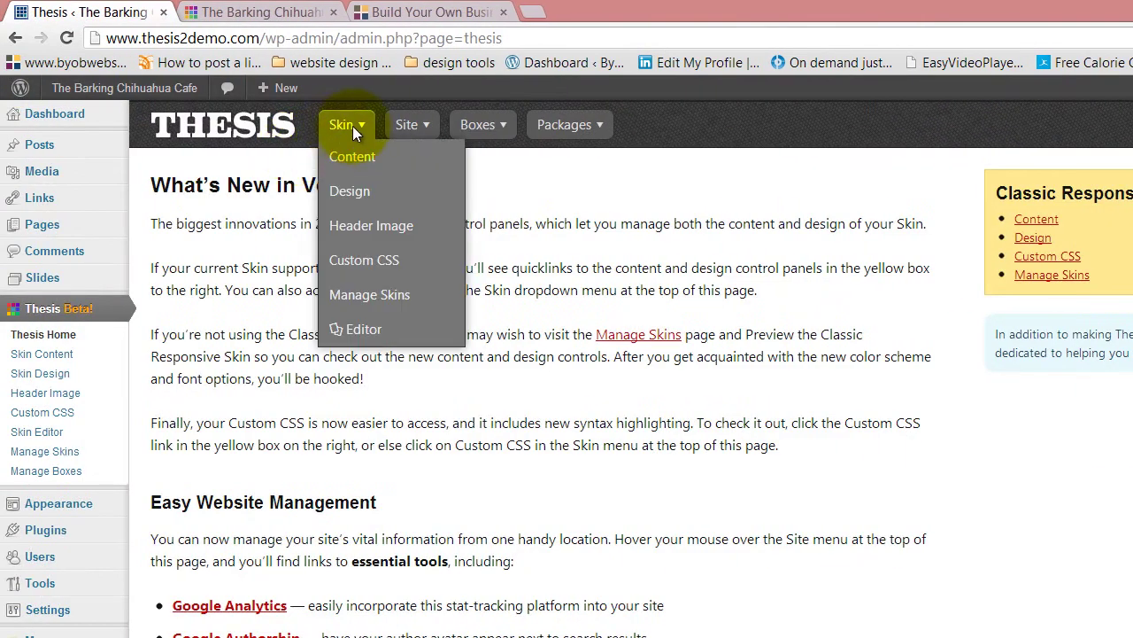
pyautogui.click(357, 200)
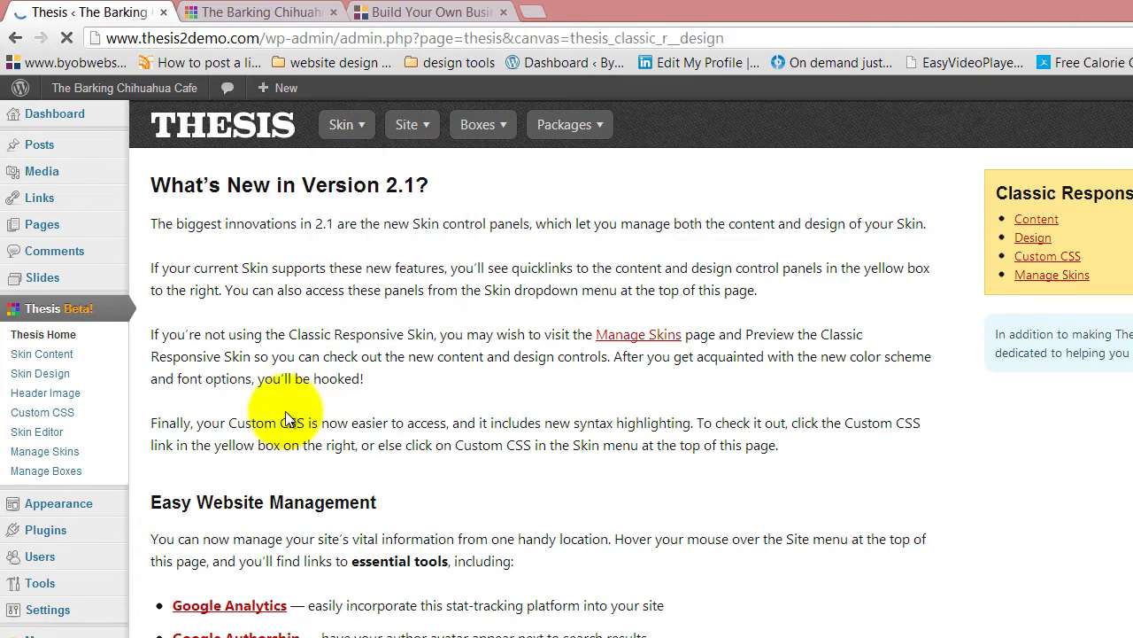
pyautogui.moveTo(589, 271)
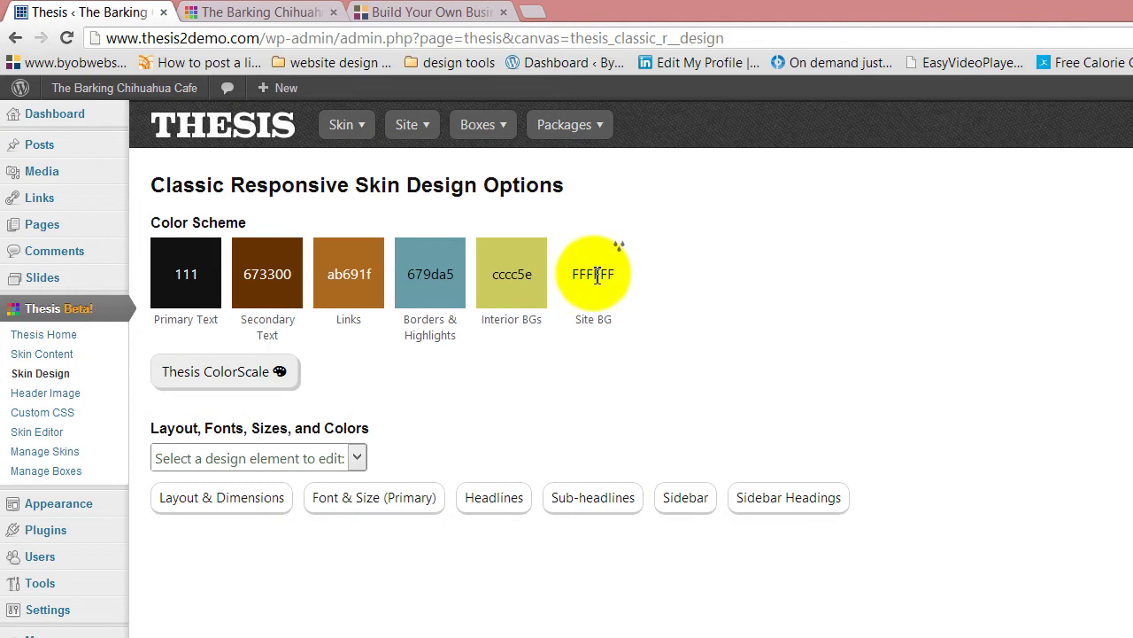
pyautogui.moveTo(352, 123)
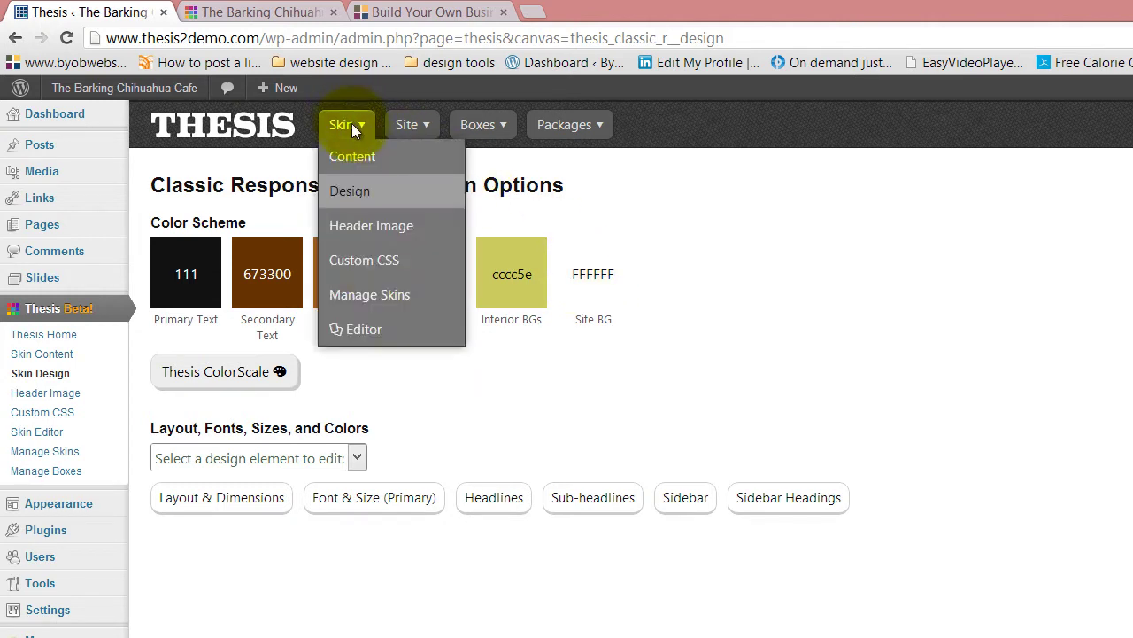
pyautogui.click(363, 328)
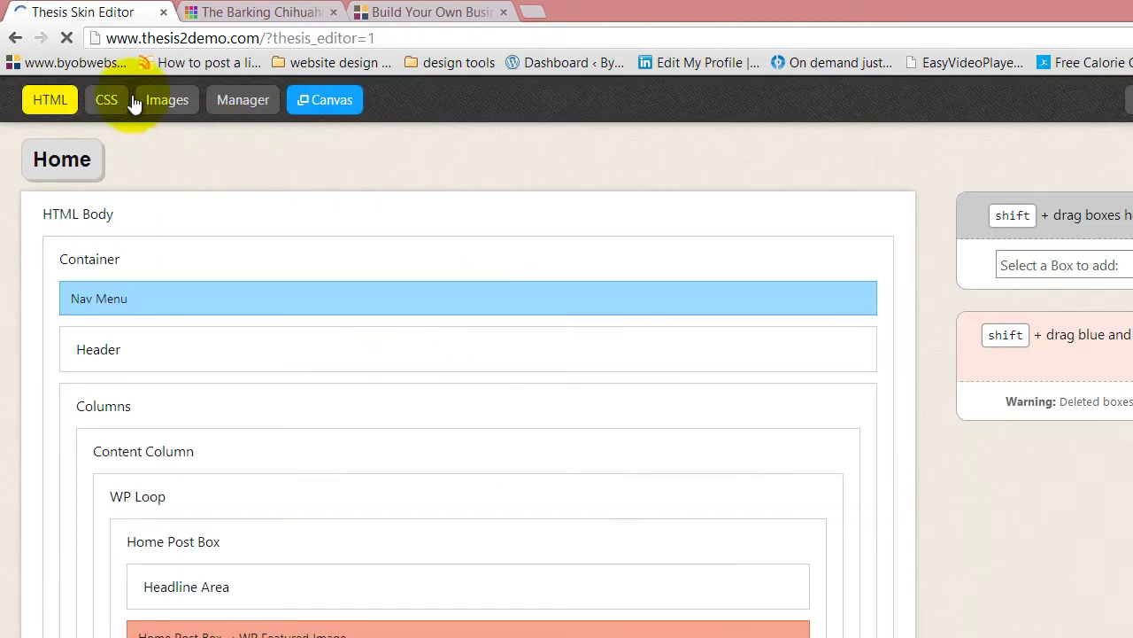
# Step: Change the $color3 variable value from #FFFFFF to red and save it
pyautogui.click(106, 92)
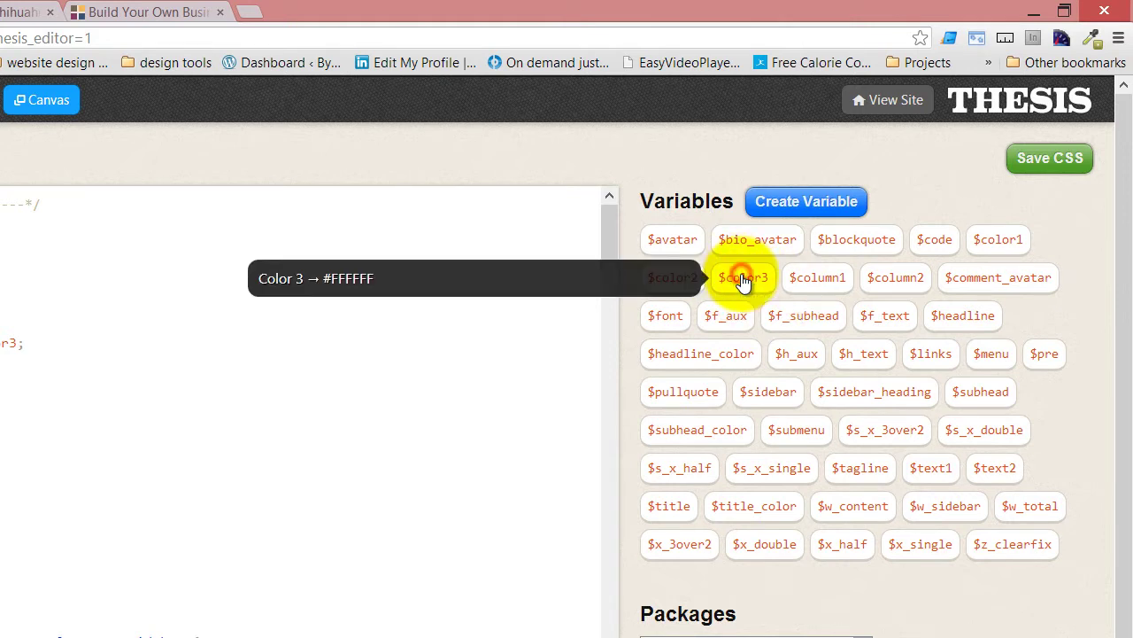
pyautogui.click(744, 279)
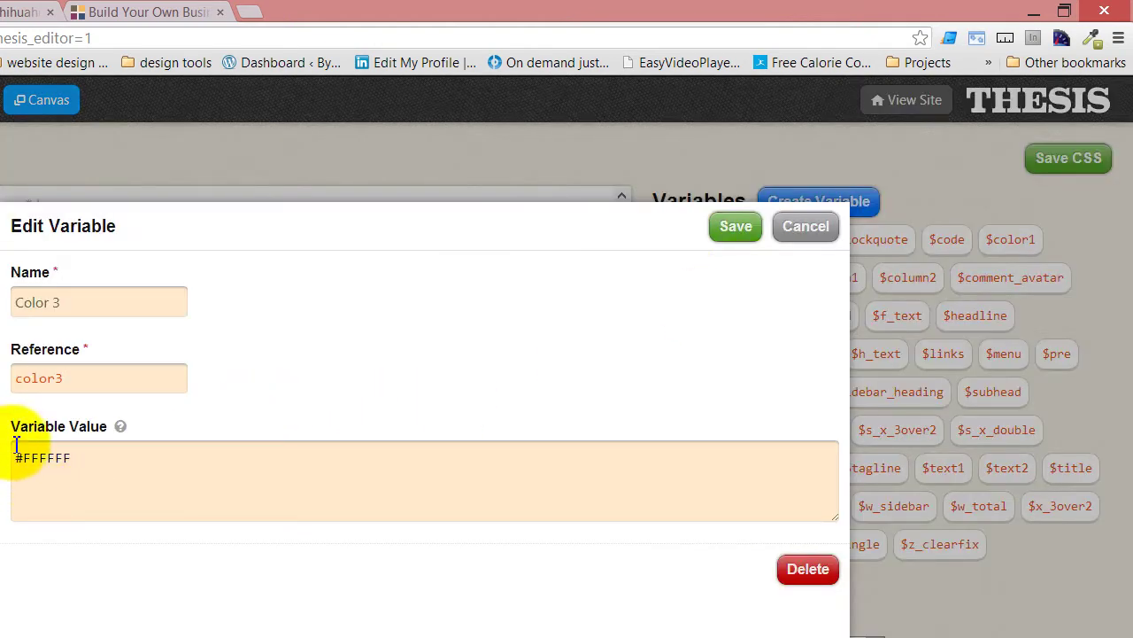
pyautogui.tripleClick(81, 458)
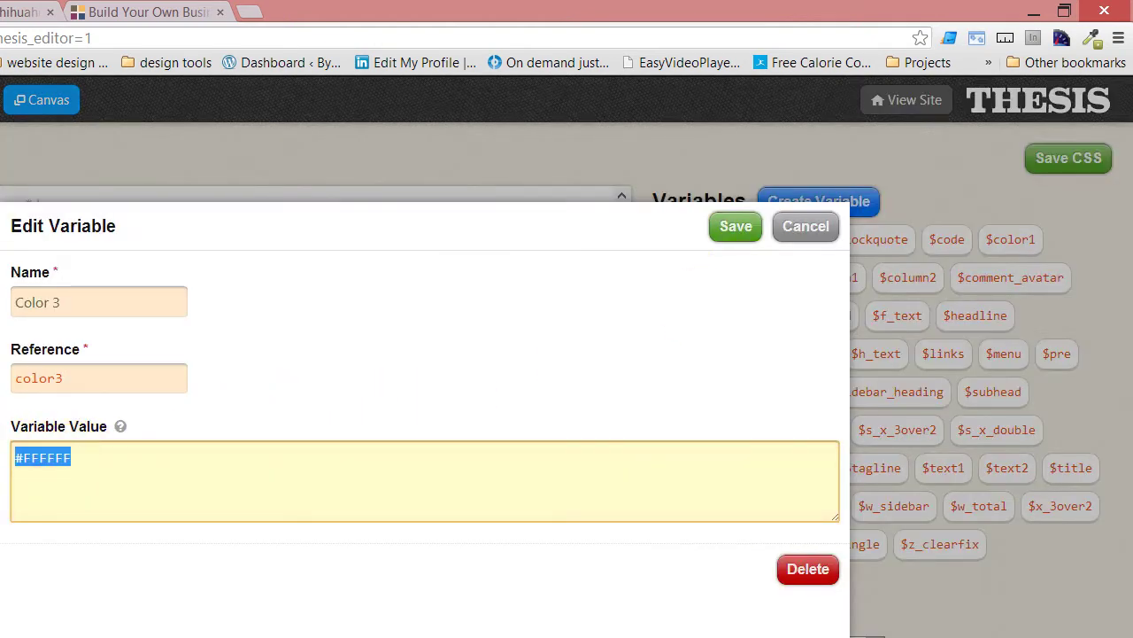
pyautogui.write('red')
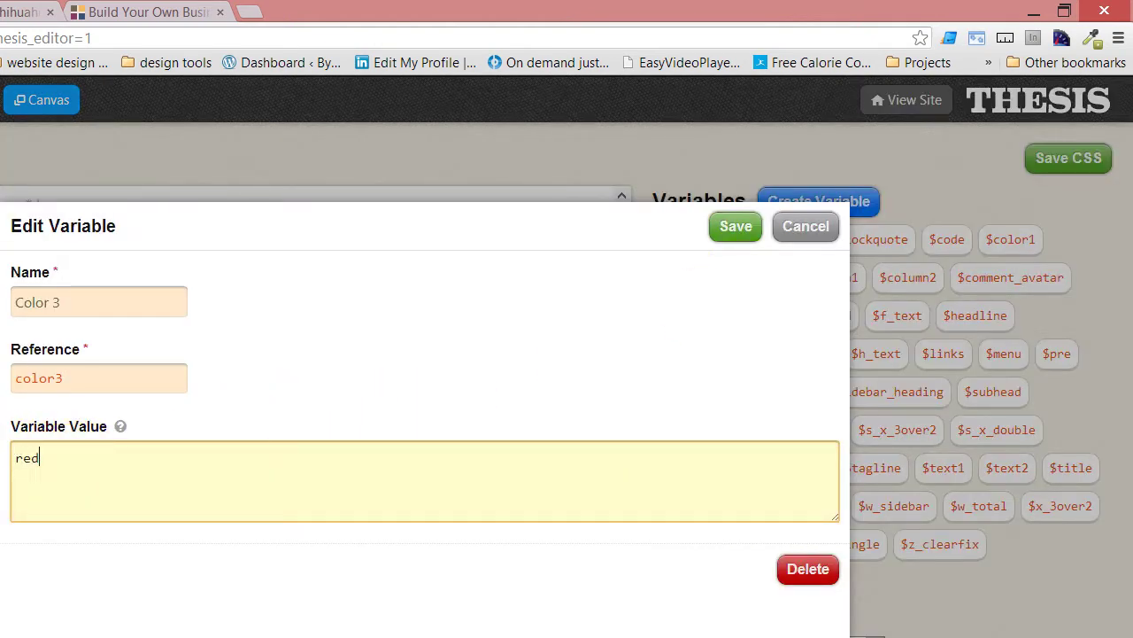
pyautogui.click(736, 227)
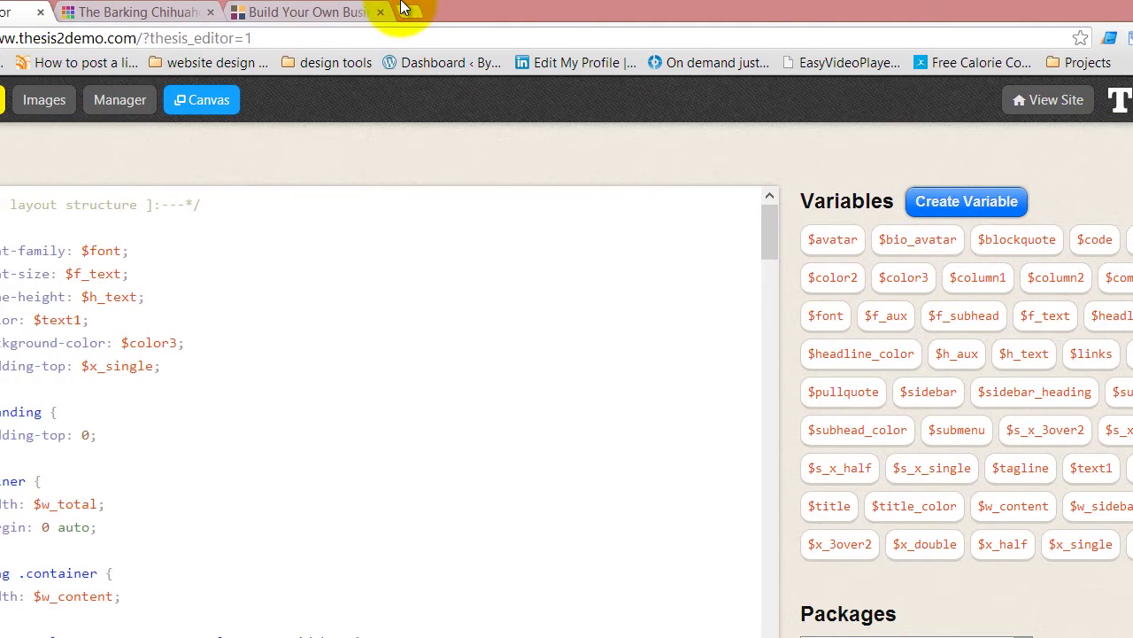
# Step: Reload the cafe site to see the red background, then return to the Thesis admin
pyautogui.click(169, 11)
pyautogui.click(63, 36)
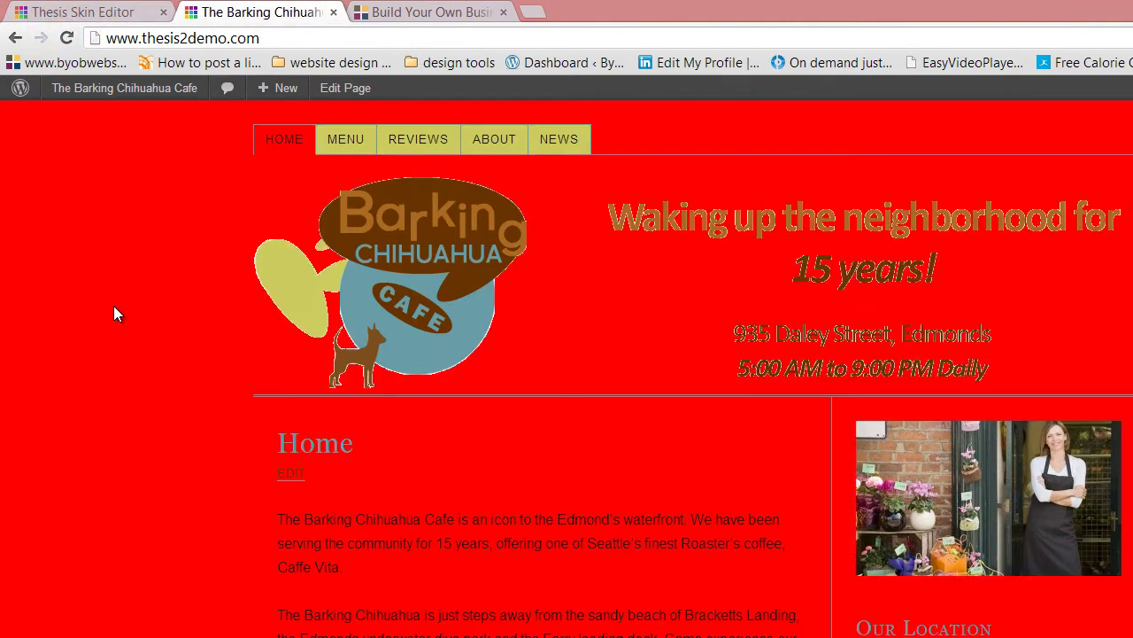
pyautogui.click(86, 11)
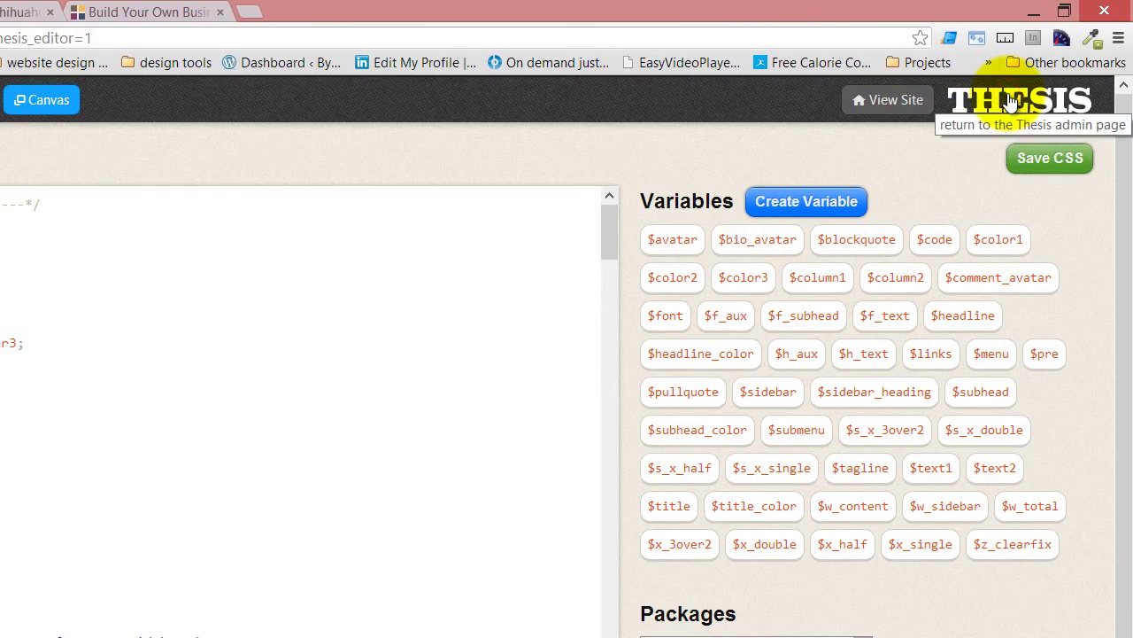
# Step: Set Site BG to FFFFFF in the Classic Responsive Skin design options and save
pyautogui.click(1010, 102)
pyautogui.moveTo(71, 128)
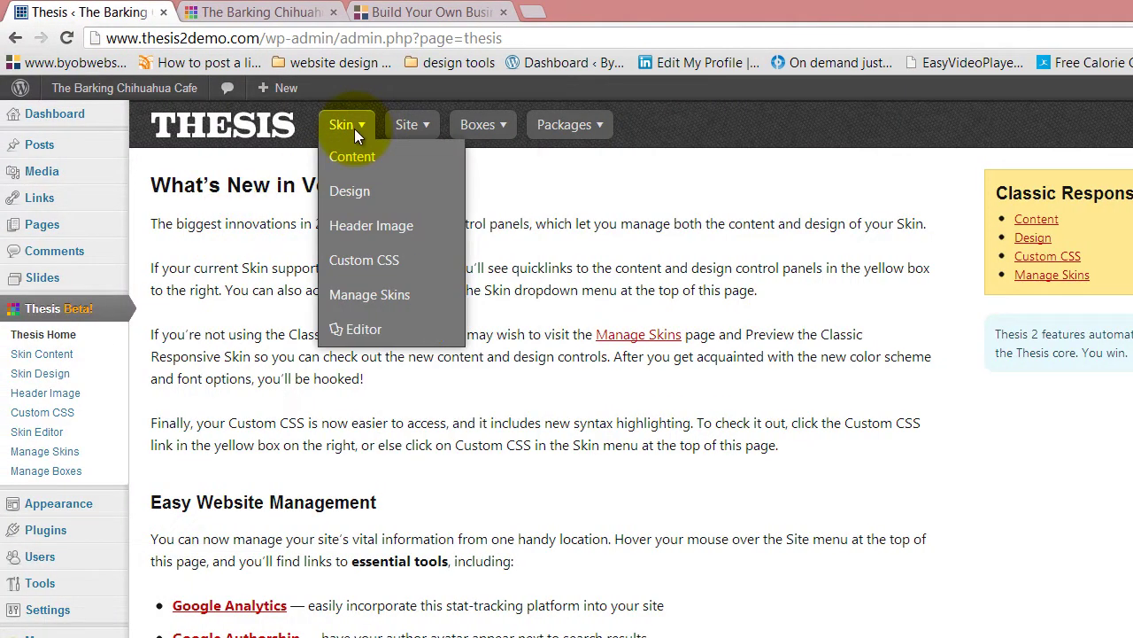
pyautogui.click(355, 191)
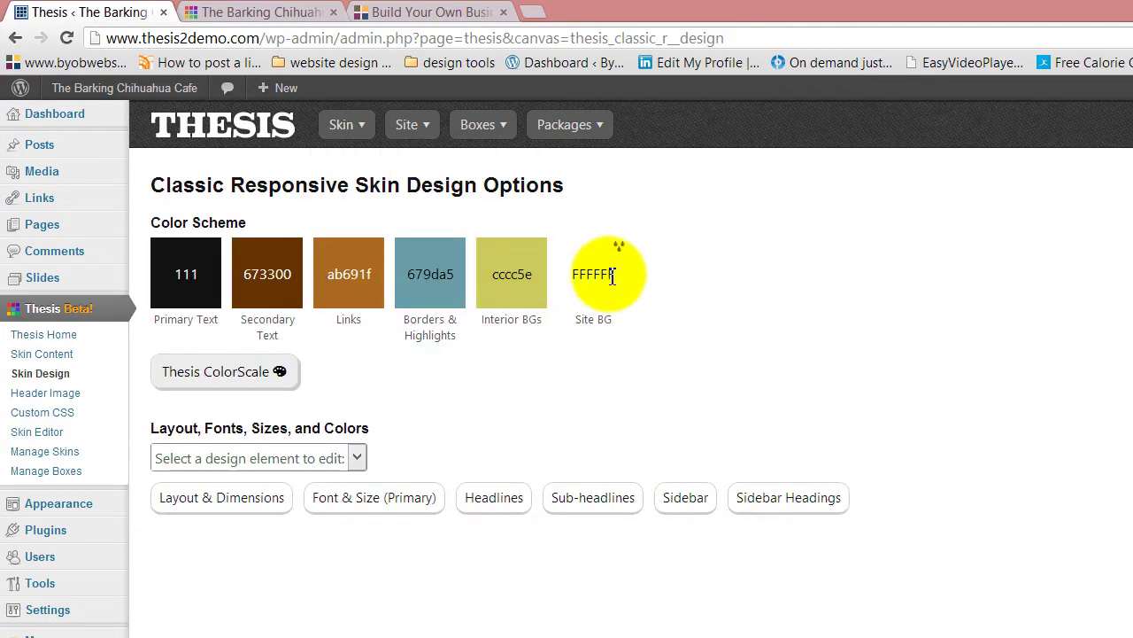
pyautogui.click(613, 273)
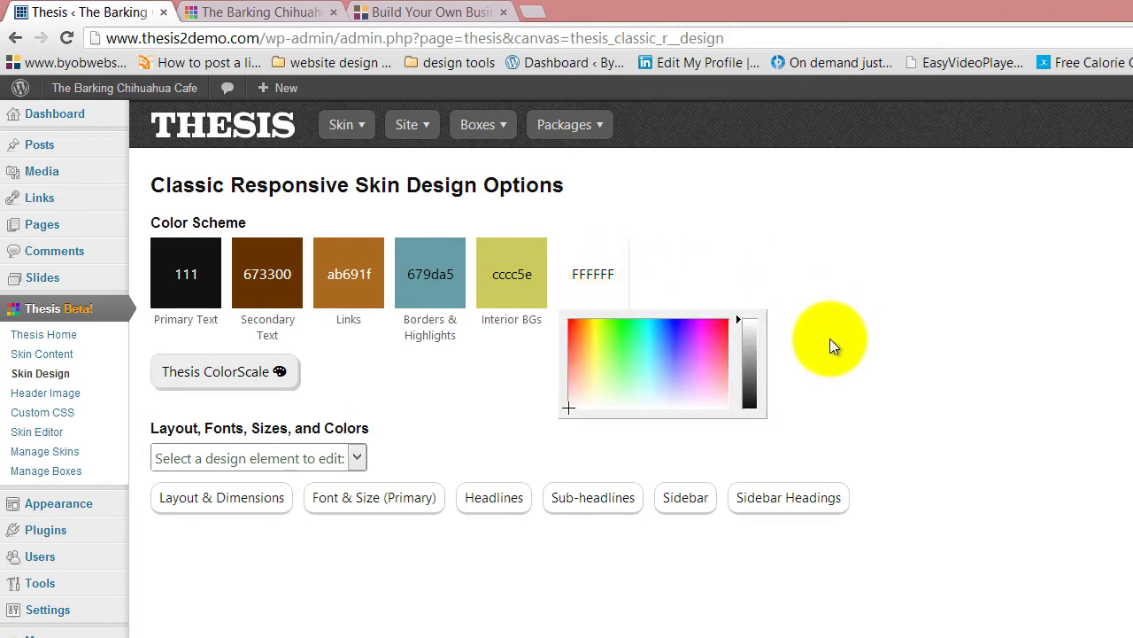
pyautogui.click(67, 37)
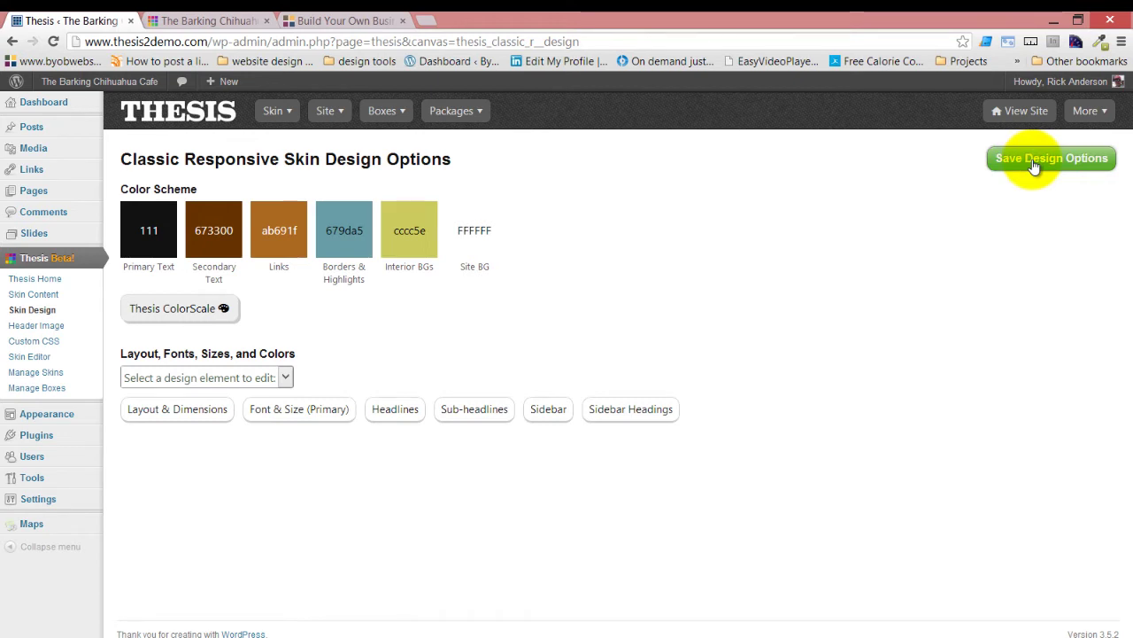
pyautogui.click(1033, 165)
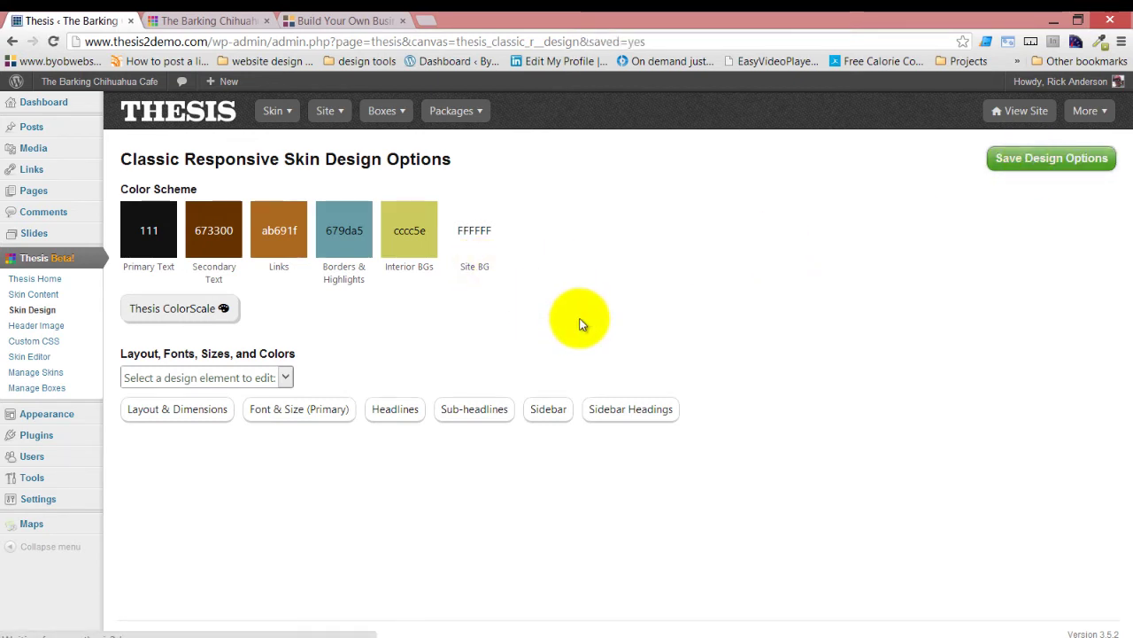
# Step: Reload the cafe site to confirm the white background, then return to Design Options
pyautogui.click(226, 20)
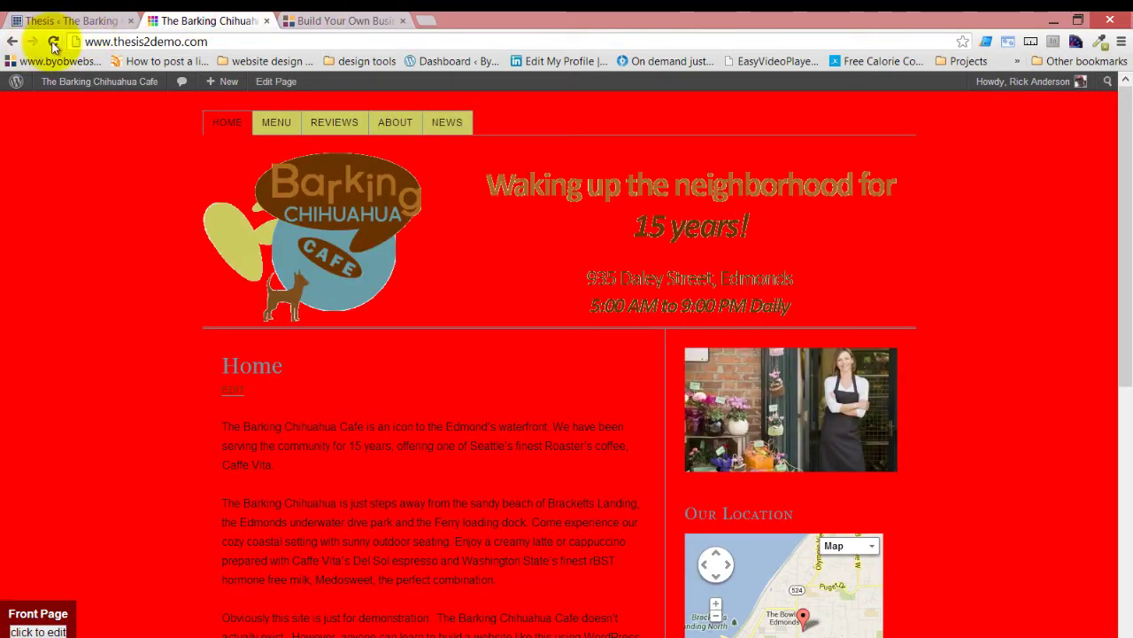
pyautogui.click(54, 43)
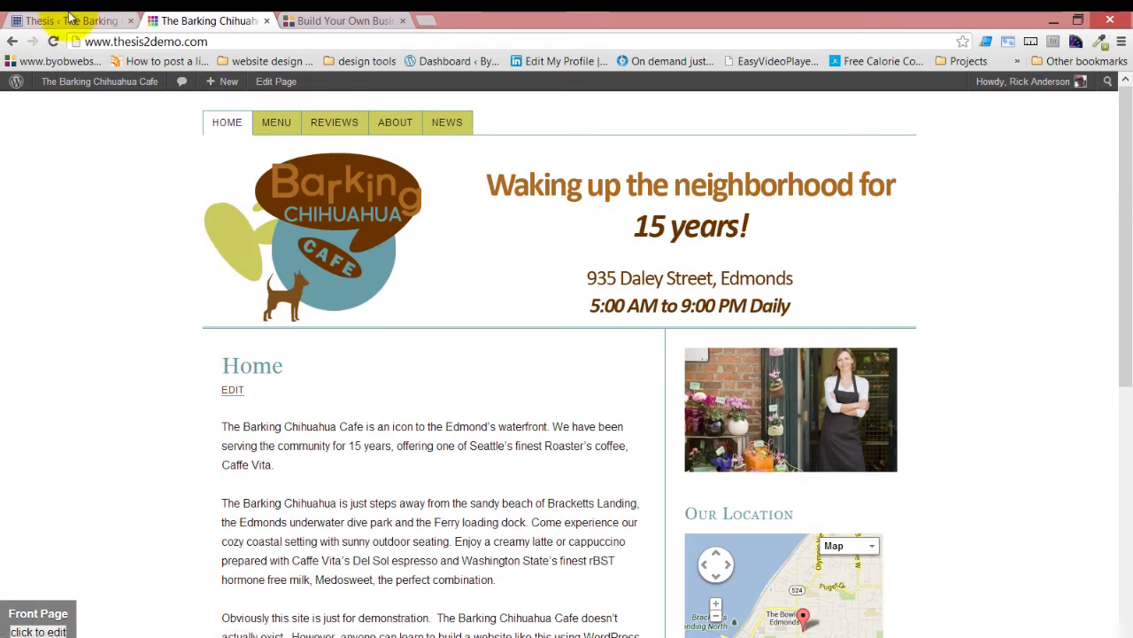
pyautogui.click(71, 20)
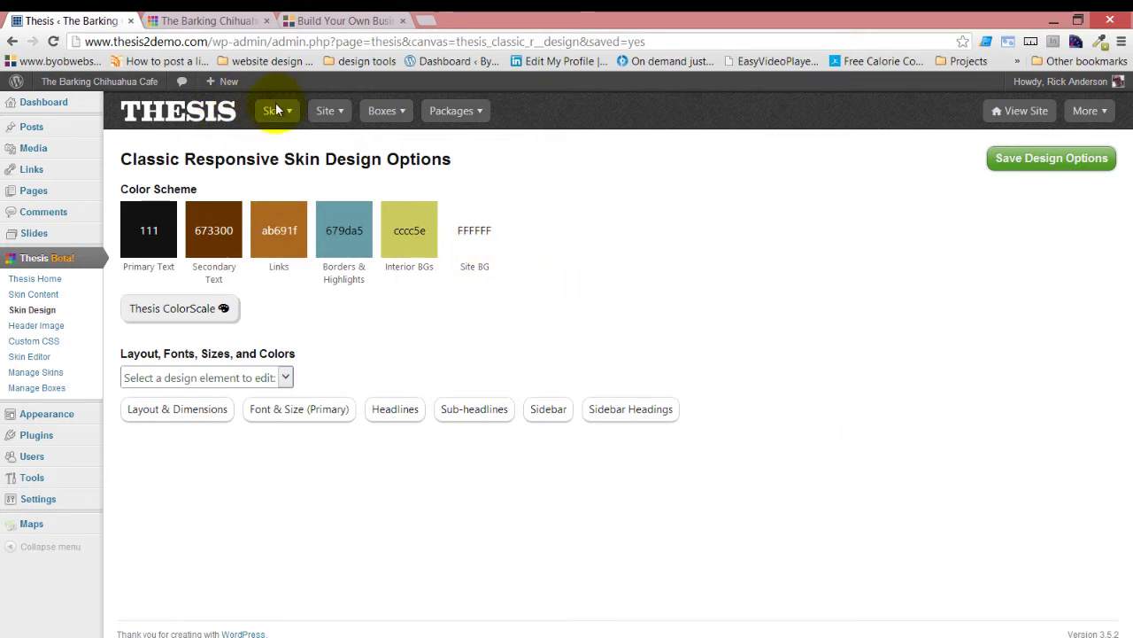
# Step: Reopen the Skin Editor's CSS view, start a new variable, and cancel it unsaved
pyautogui.moveTo(273, 111)
pyautogui.click(283, 272)
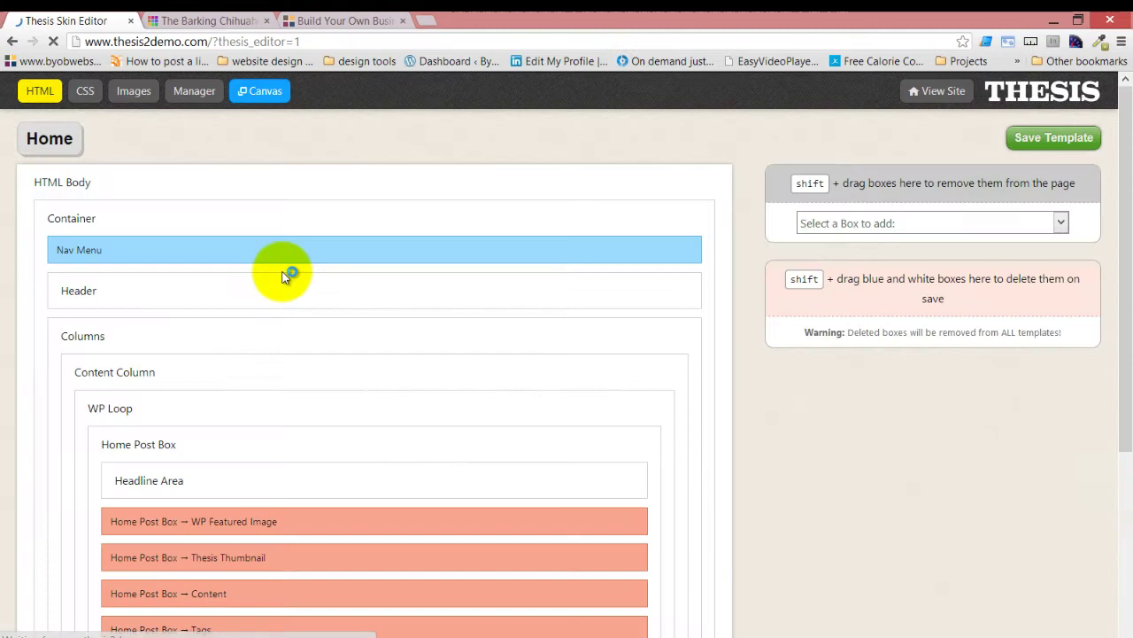
pyautogui.click(85, 91)
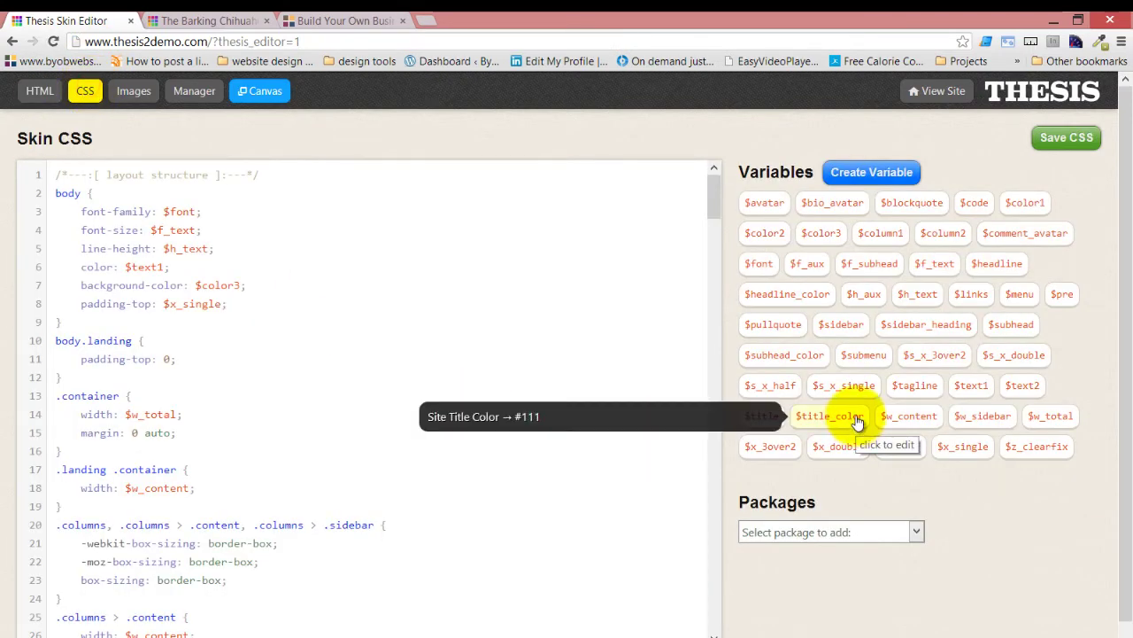
pyautogui.click(880, 177)
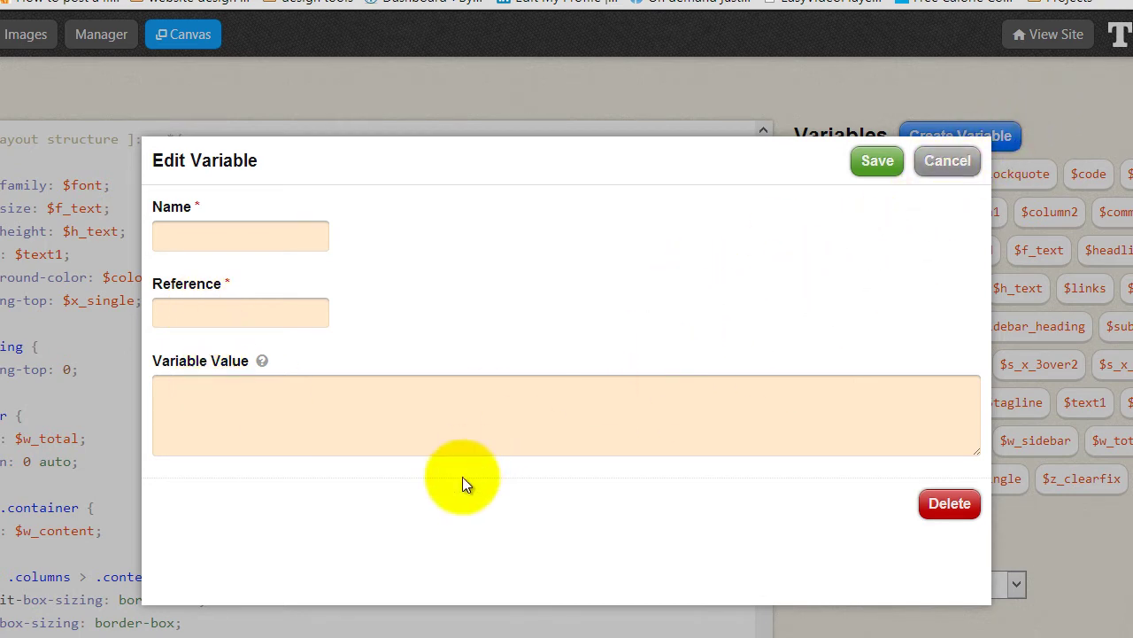
pyautogui.click(967, 158)
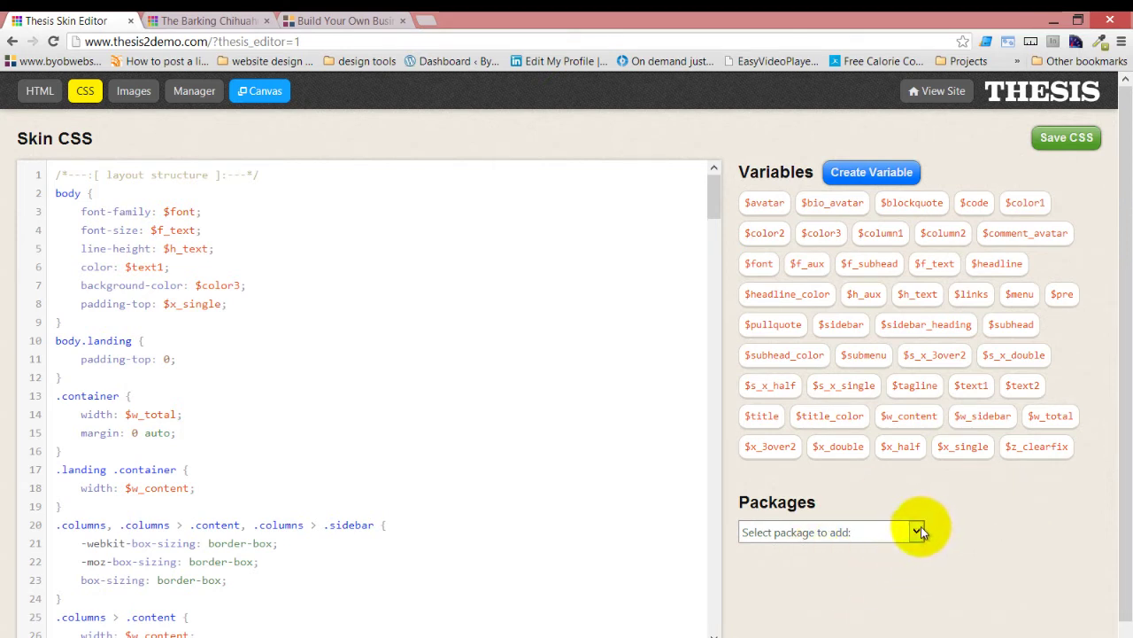
pyautogui.scroll(-1, 989, 480)
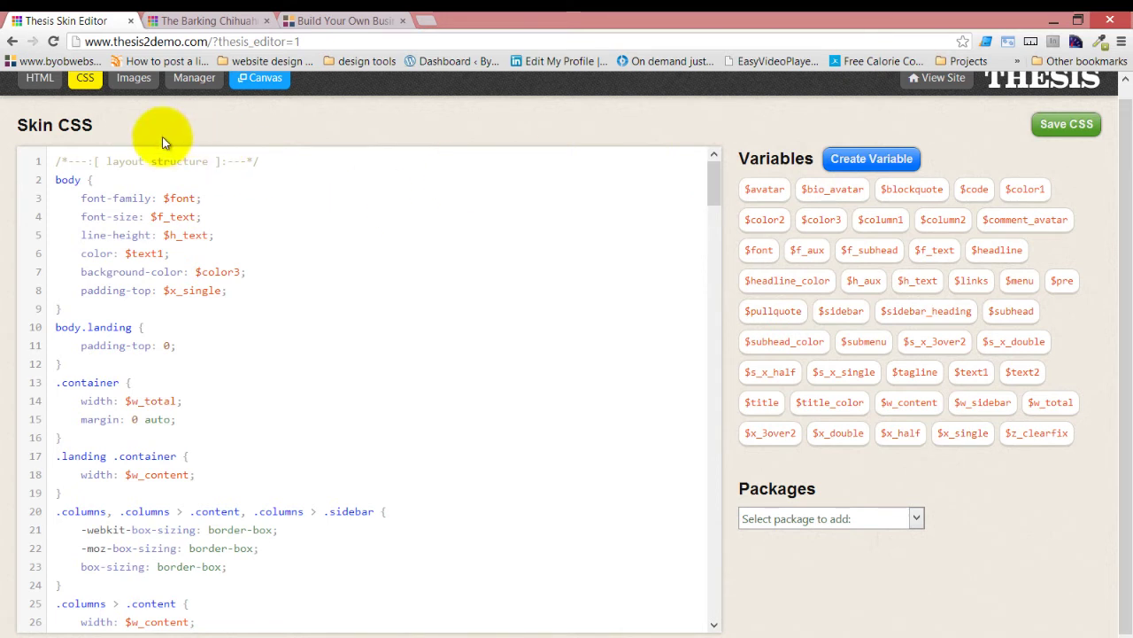
pyautogui.moveTo(66, 128)
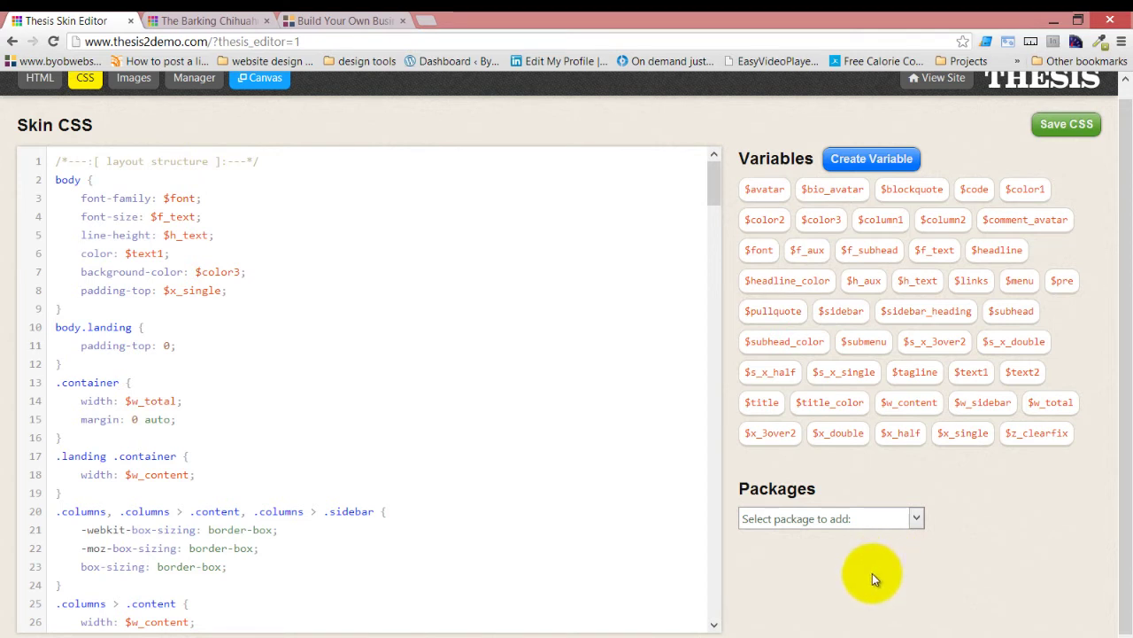
pyautogui.scroll(1, 992, 538)
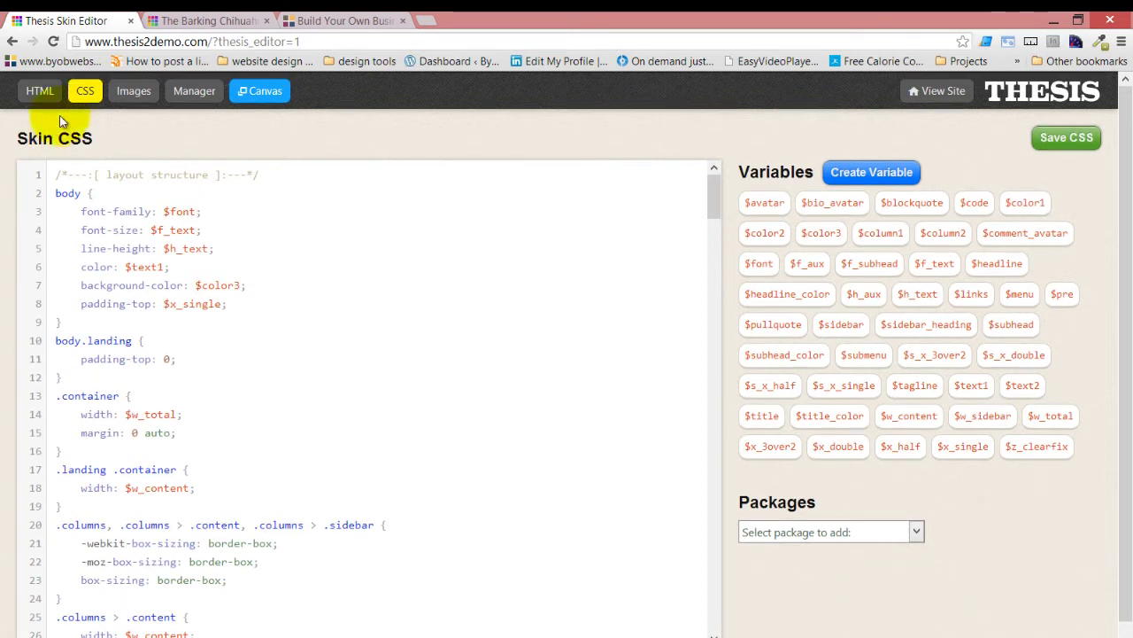
# Step: View the skin's Images page, then the Manager page listing three Classic Responsive Skin backups
pyautogui.click(133, 92)
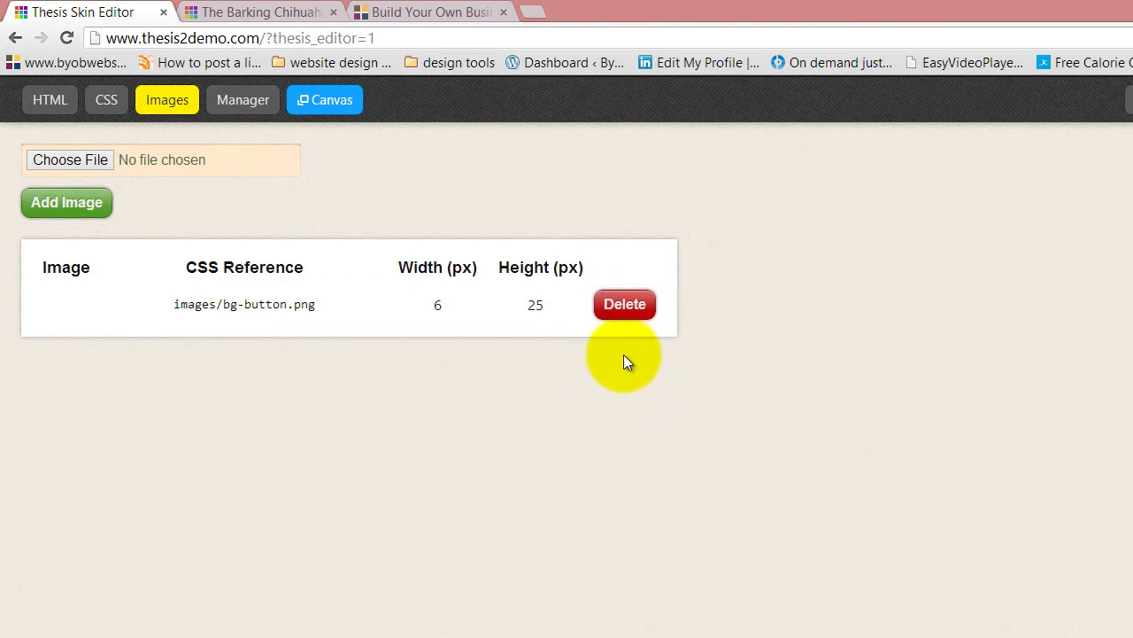
pyautogui.click(246, 100)
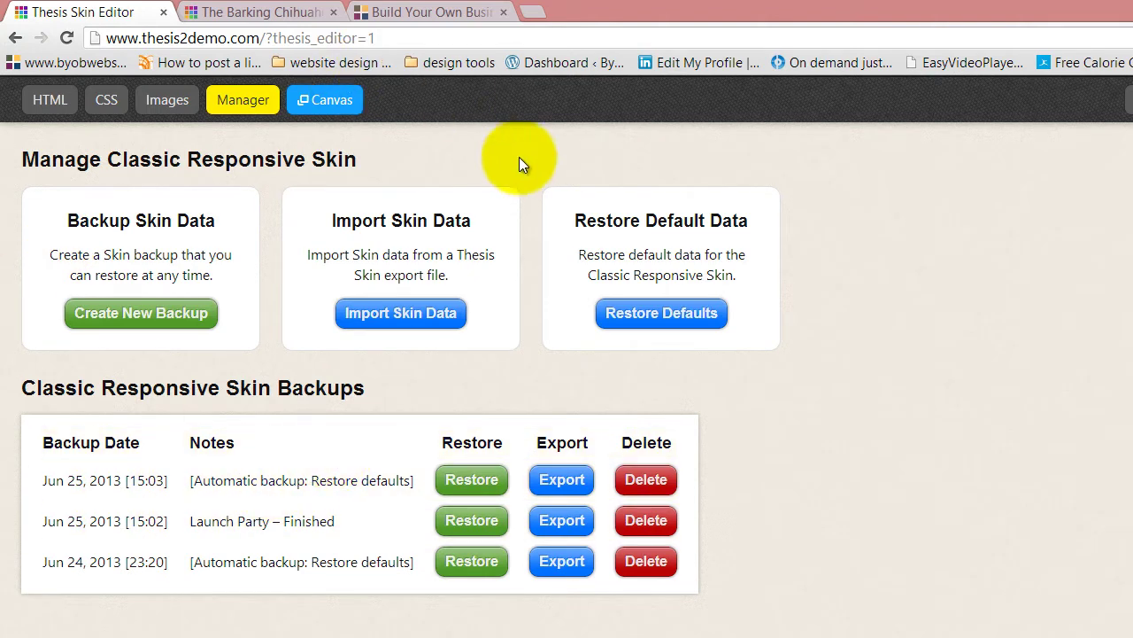
pyautogui.click(333, 103)
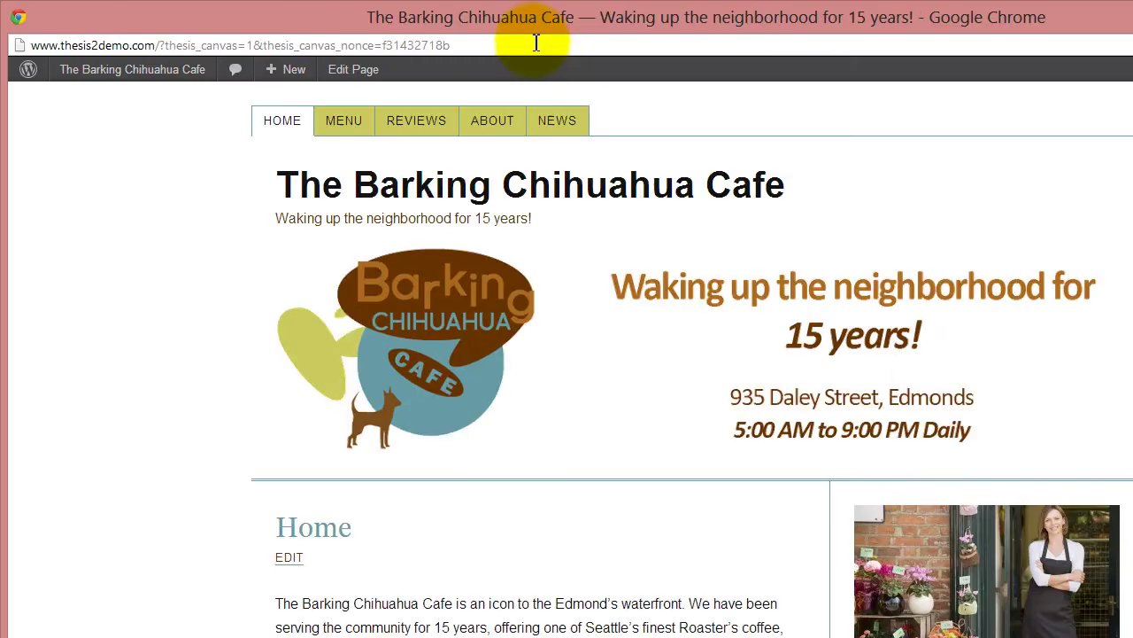
pyautogui.scroll(-6, 96, 397)
pyautogui.scroll(6, 95, 371)
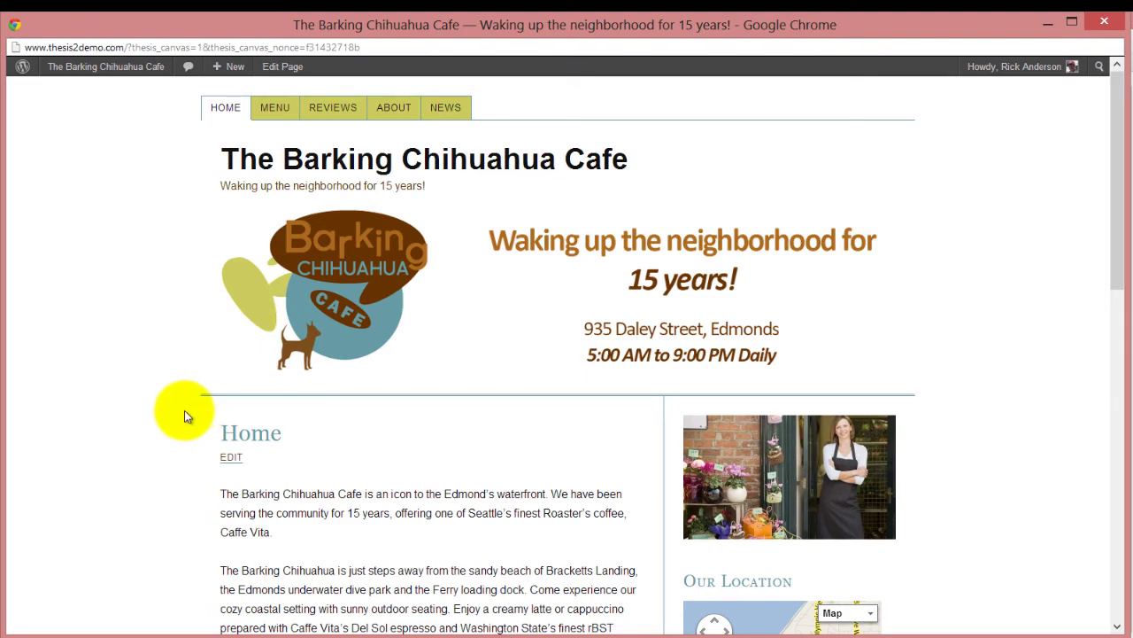
pyautogui.scroll(-5, 186, 416)
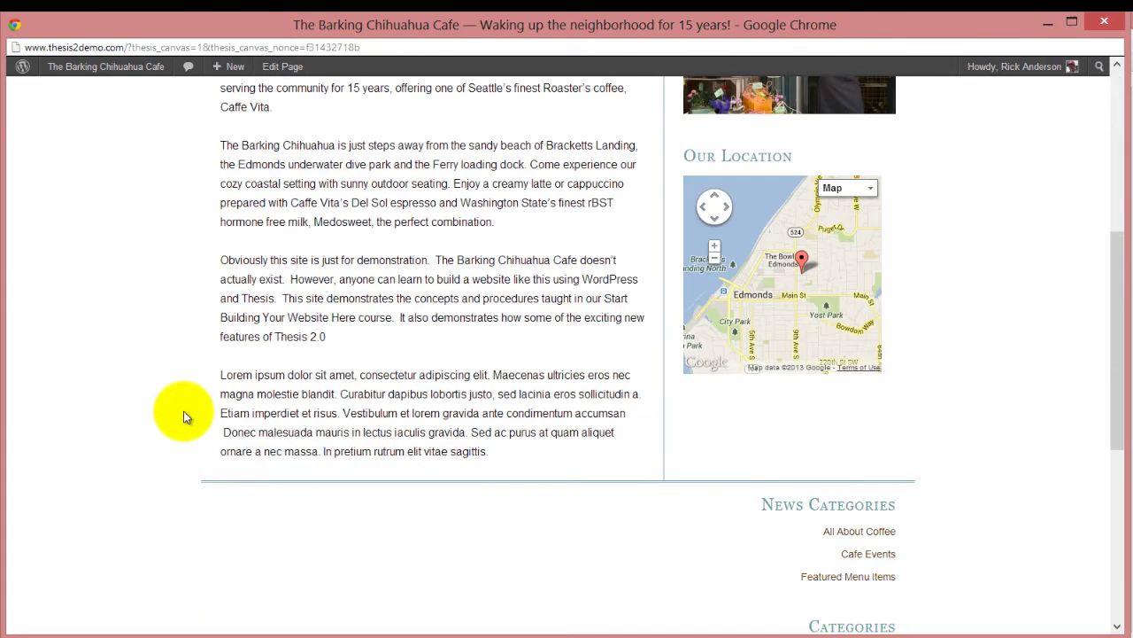
pyautogui.scroll(4, 186, 416)
pyautogui.scroll(1, 186, 417)
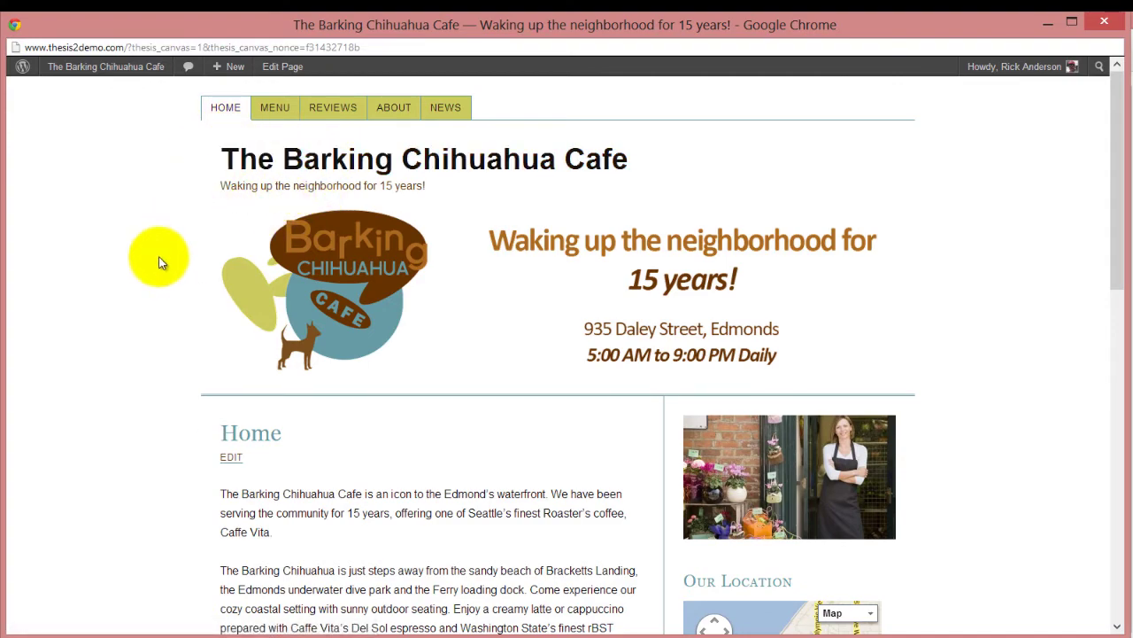
pyautogui.scroll(-4, 155, 261)
pyautogui.scroll(-6, 155, 261)
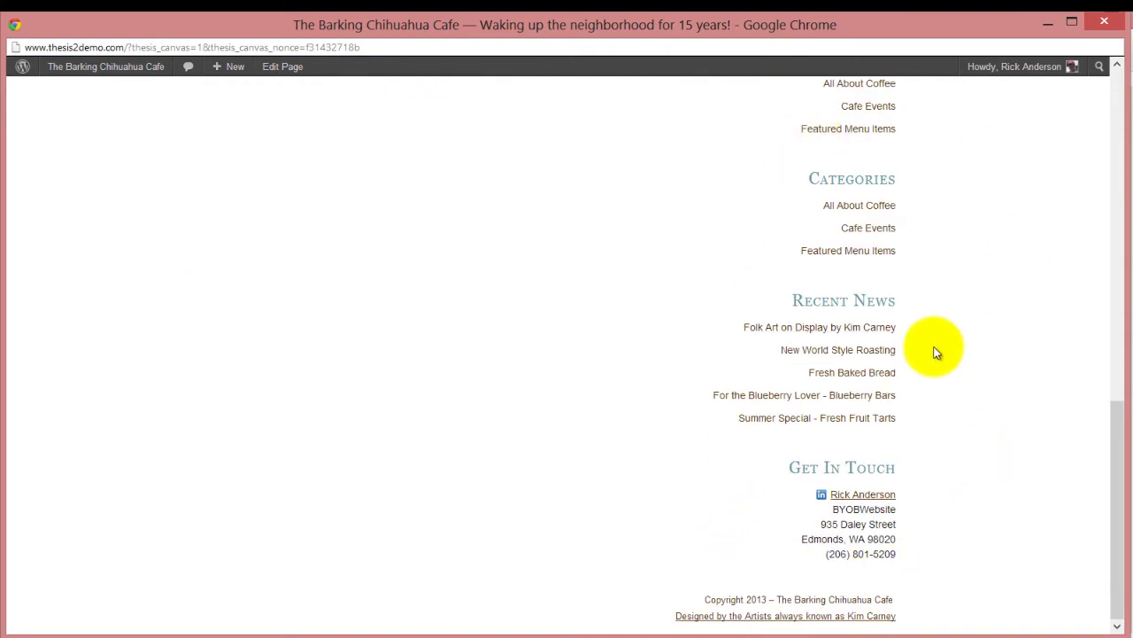
pyautogui.scroll(3, 934, 347)
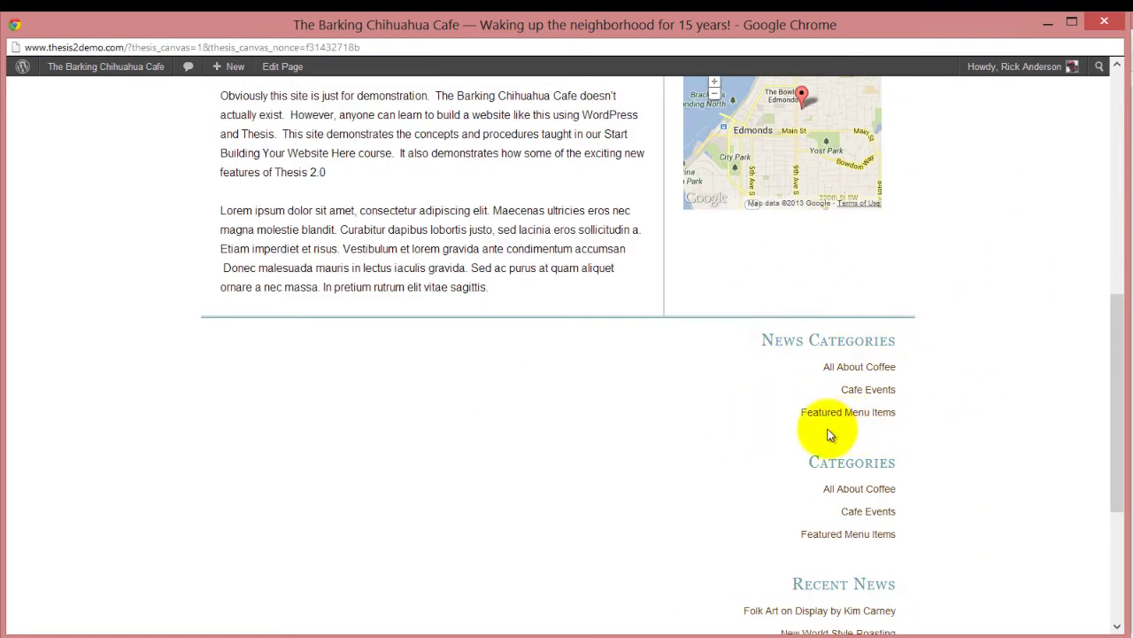
pyautogui.scroll(-3, 780, 443)
pyautogui.scroll(6, 731, 455)
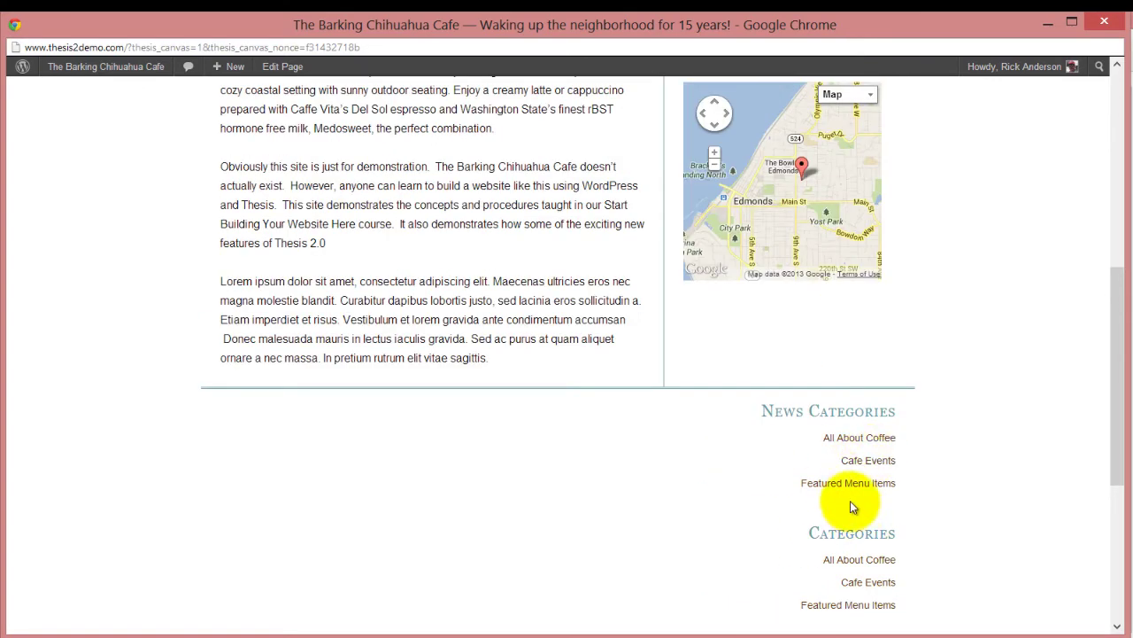
pyautogui.scroll(3, 923, 453)
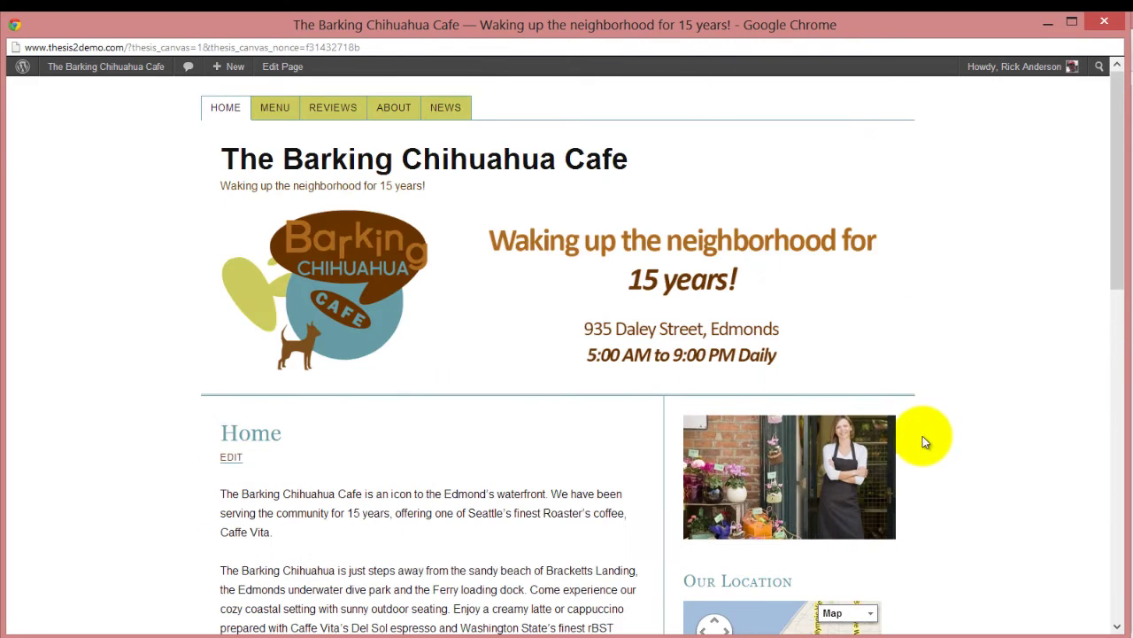
pyautogui.click(1096, 24)
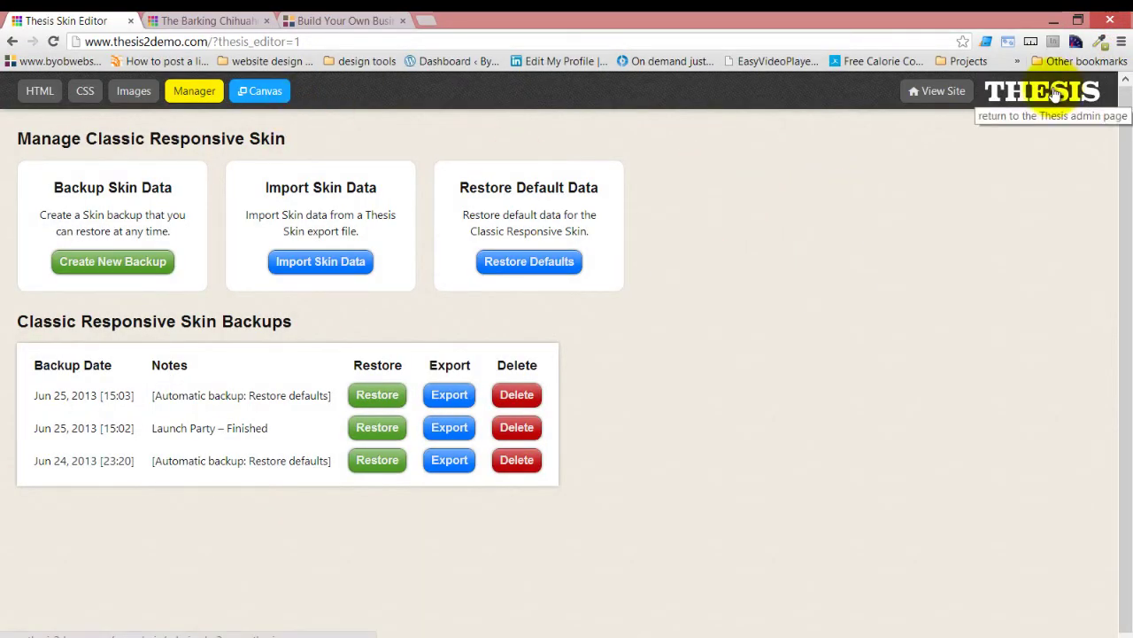
# Step: Return to the Thesis admin and reopen the Home template's HTML layout with Home Post Box
pyautogui.click(1053, 95)
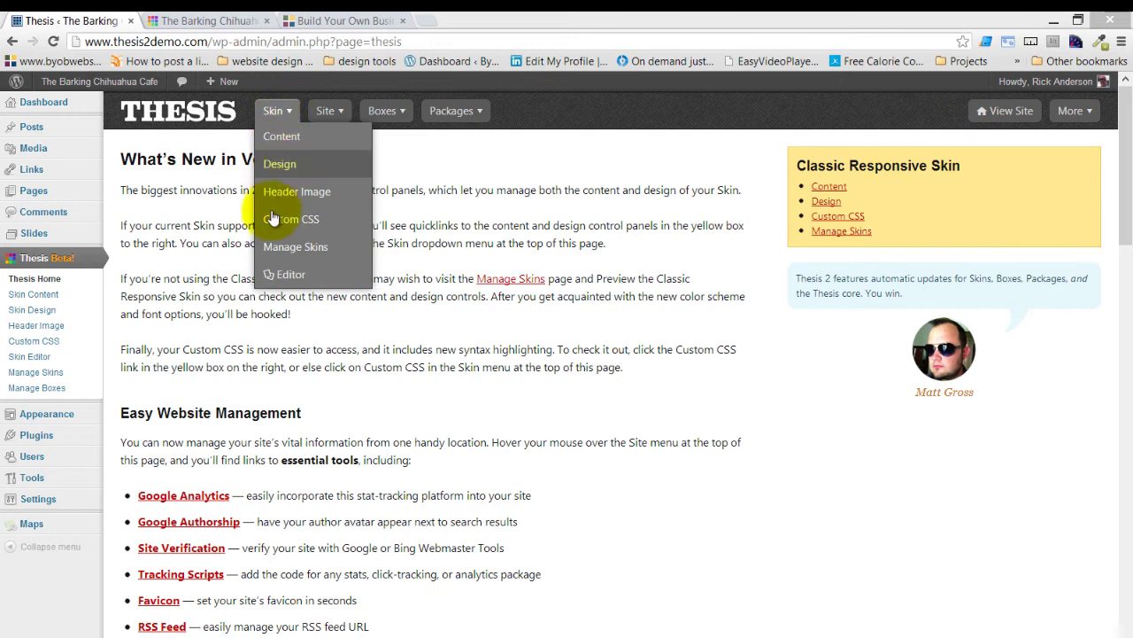
pyautogui.moveTo(278, 117)
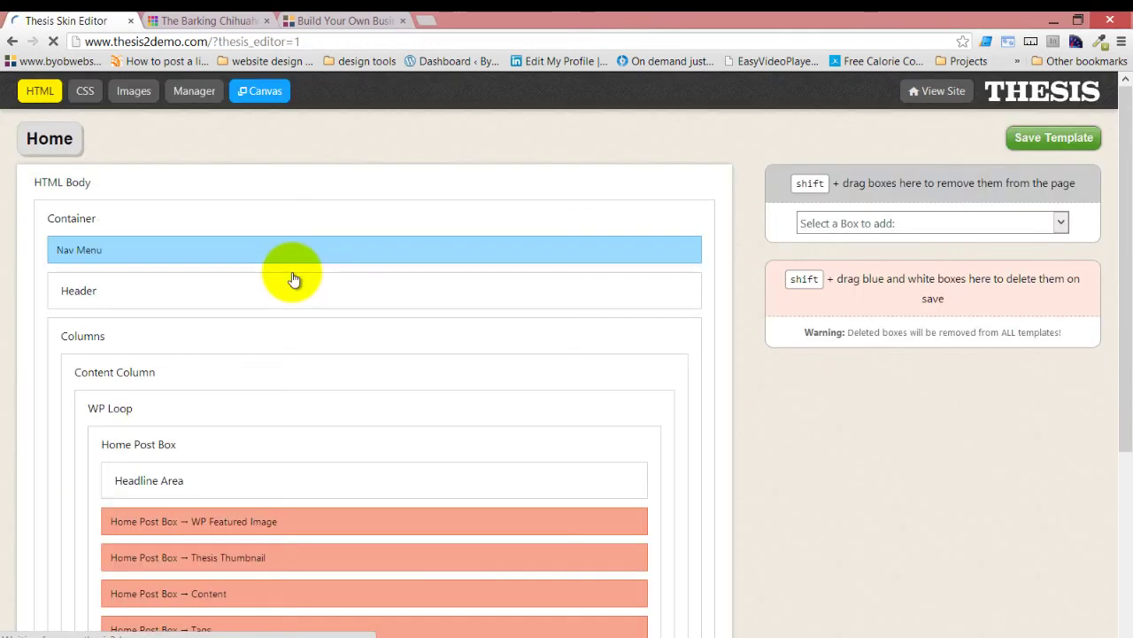
pyautogui.scroll(-3, 379, 347)
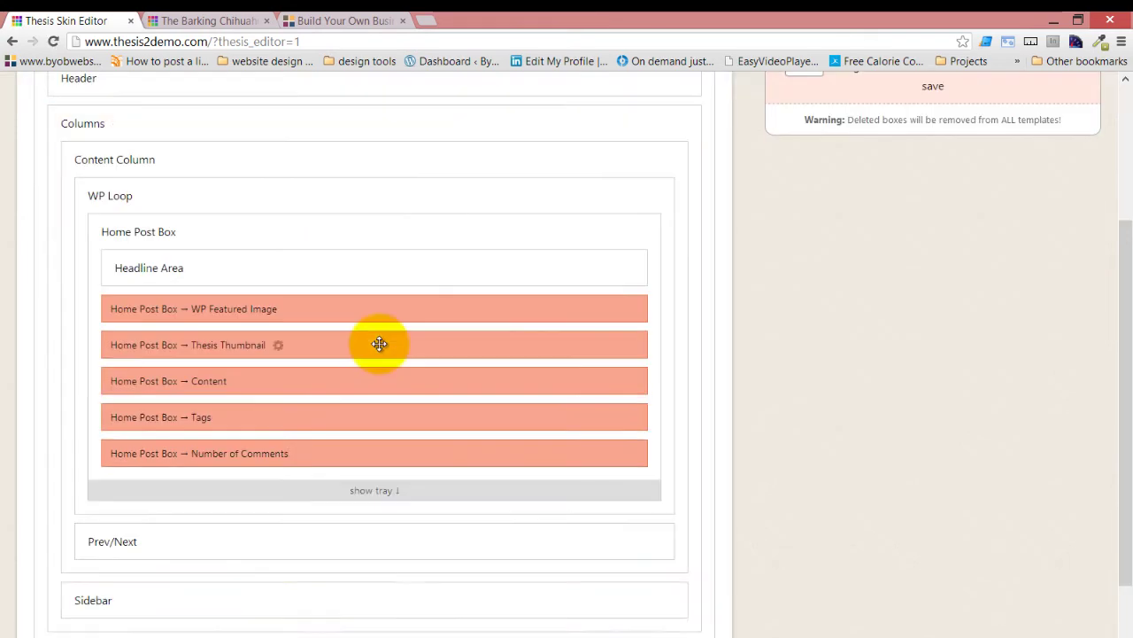
pyautogui.scroll(2, 379, 344)
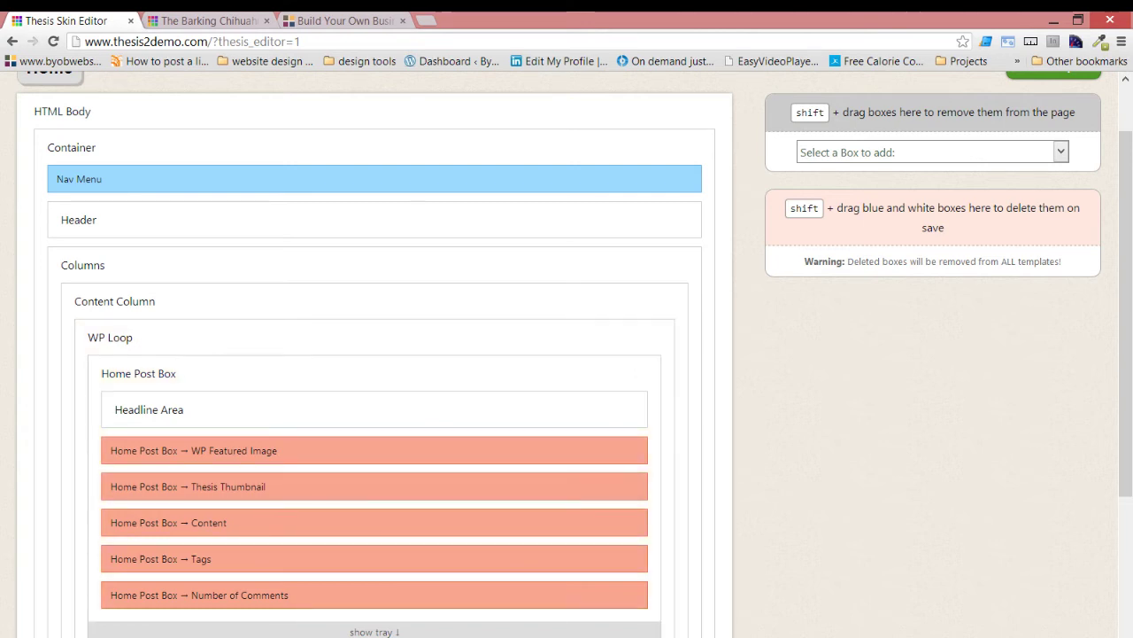
pyautogui.scroll(2, 293, 213)
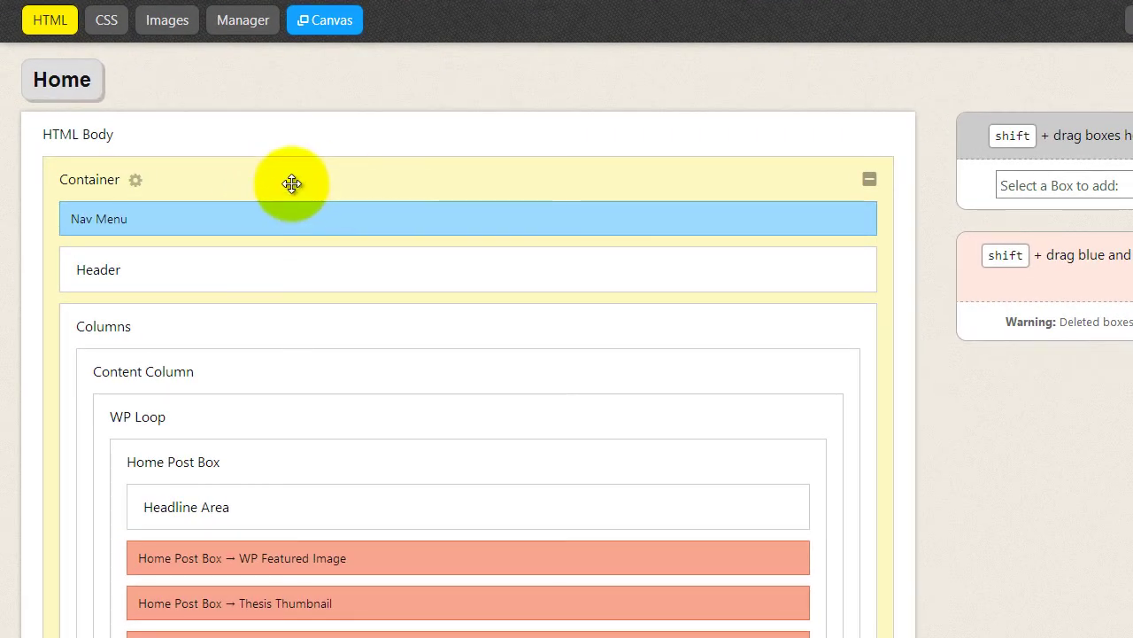
pyautogui.scroll(-1, 293, 184)
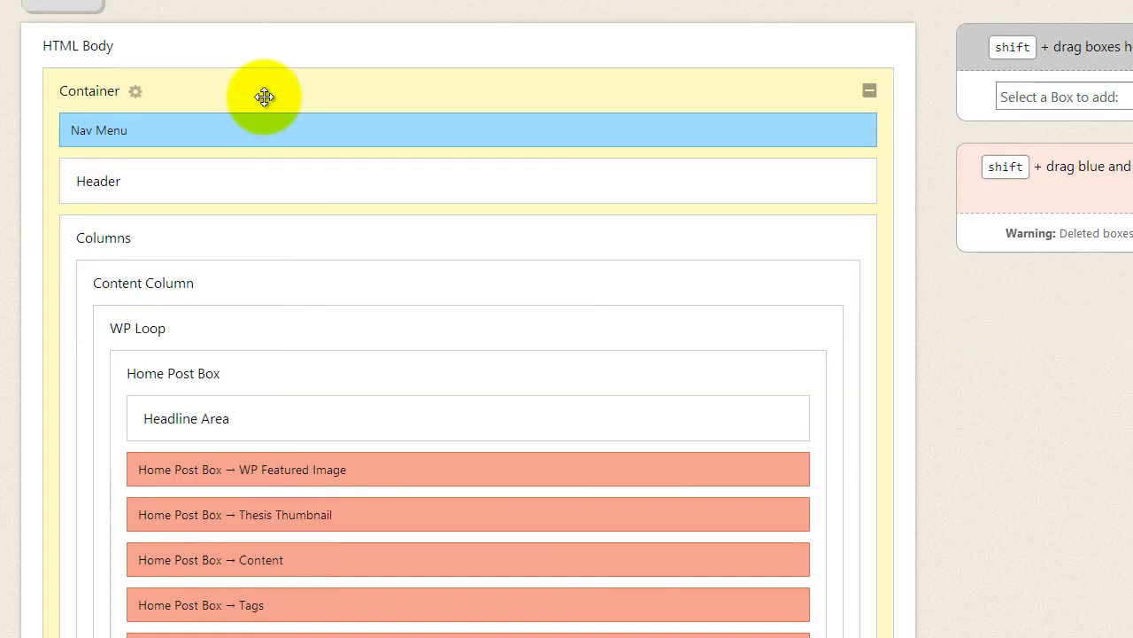
pyautogui.scroll(-1, 265, 96)
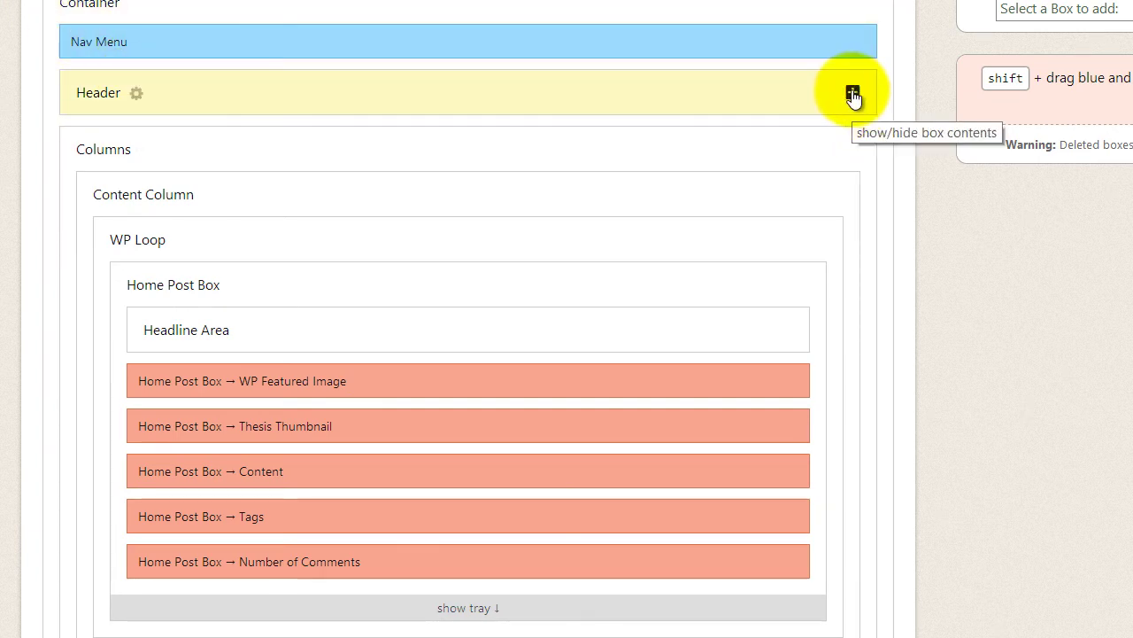
pyautogui.scroll(2, 858, 133)
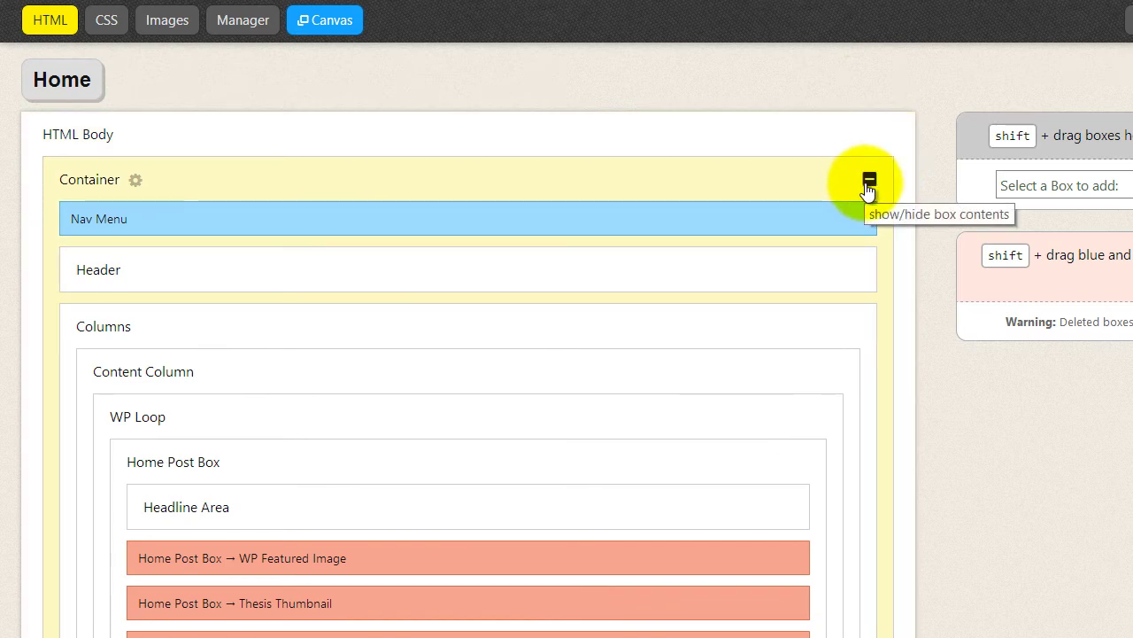
pyautogui.click(869, 181)
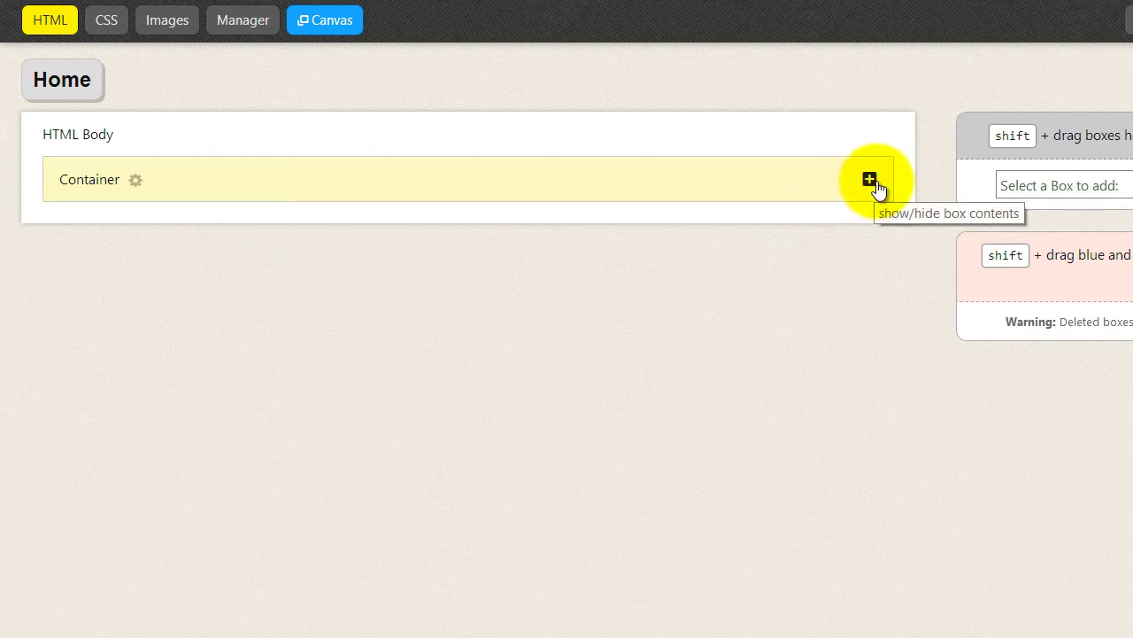
pyautogui.click(870, 180)
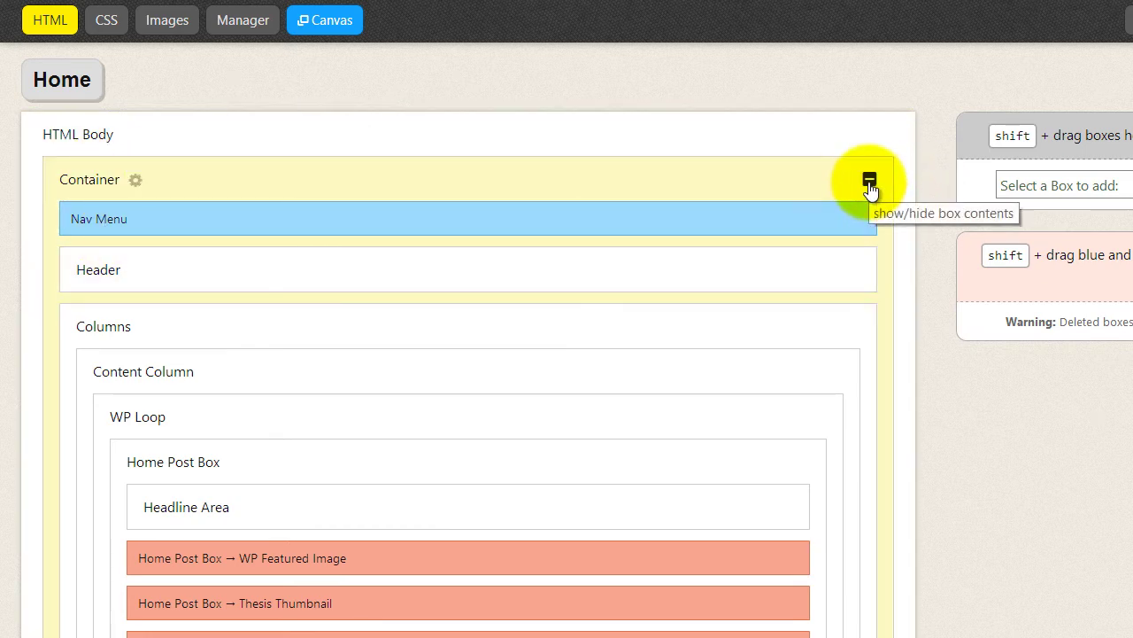
pyautogui.click(870, 183)
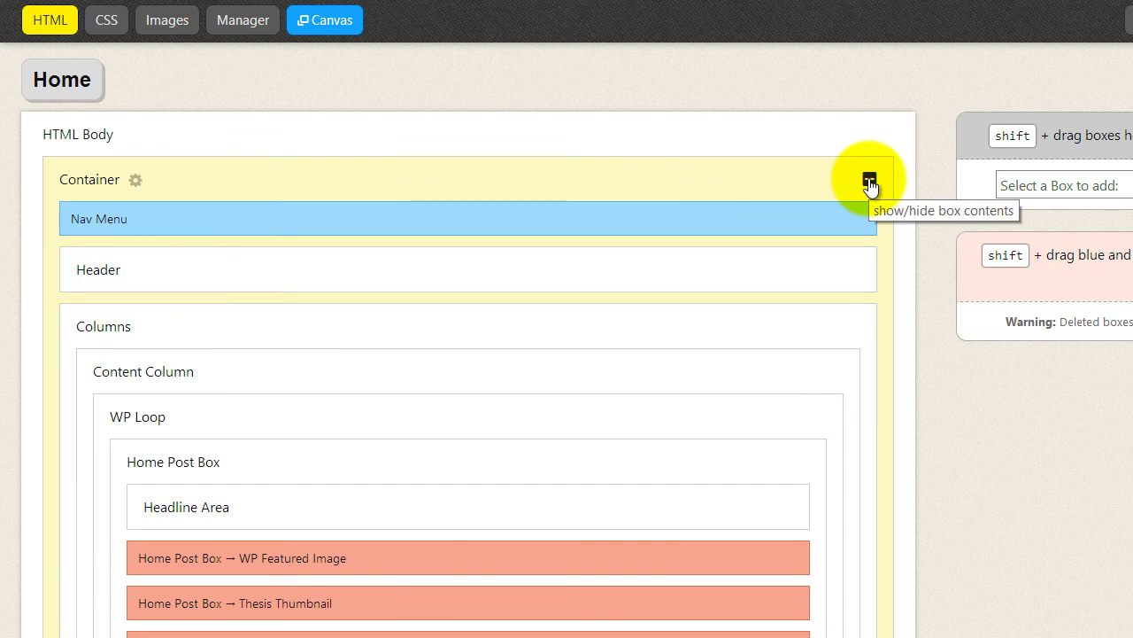
pyautogui.click(135, 183)
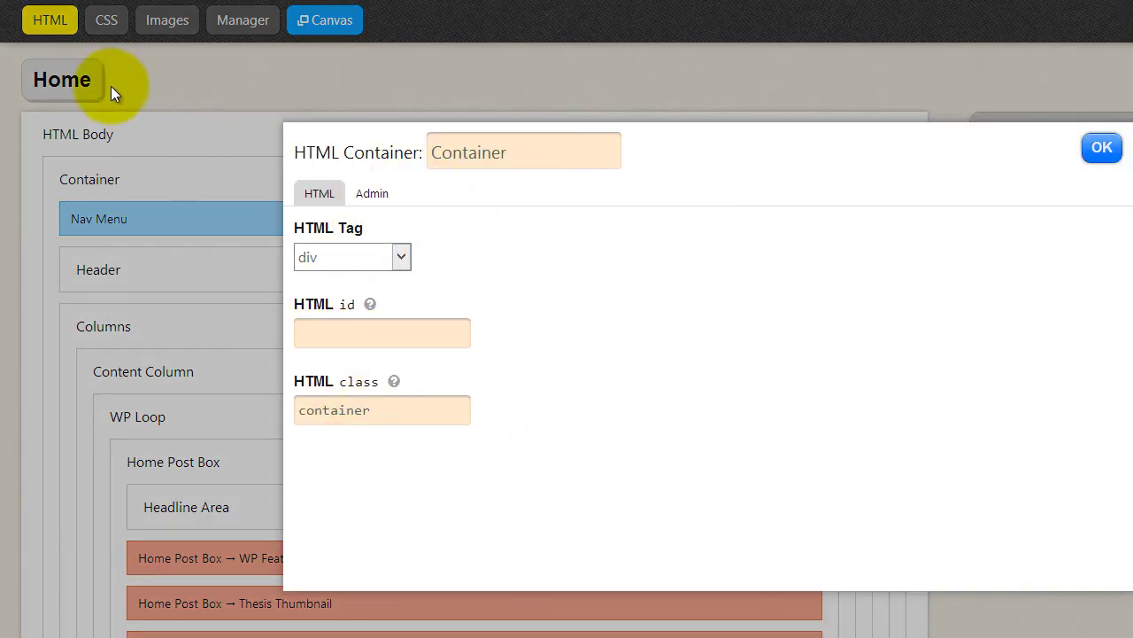
pyautogui.click(1103, 151)
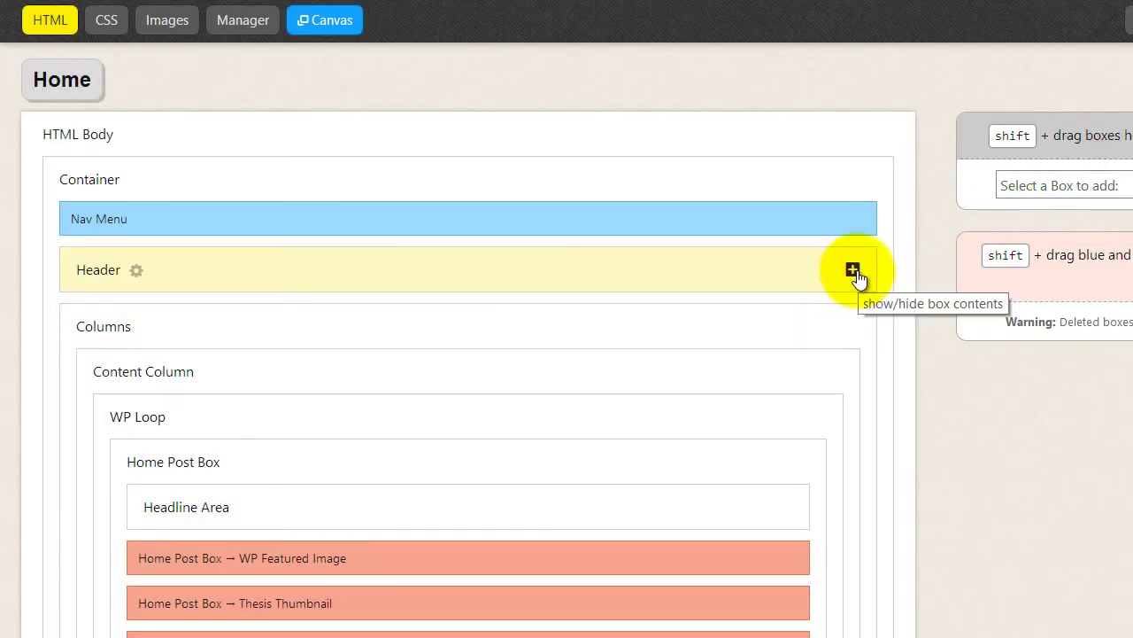
pyautogui.click(855, 272)
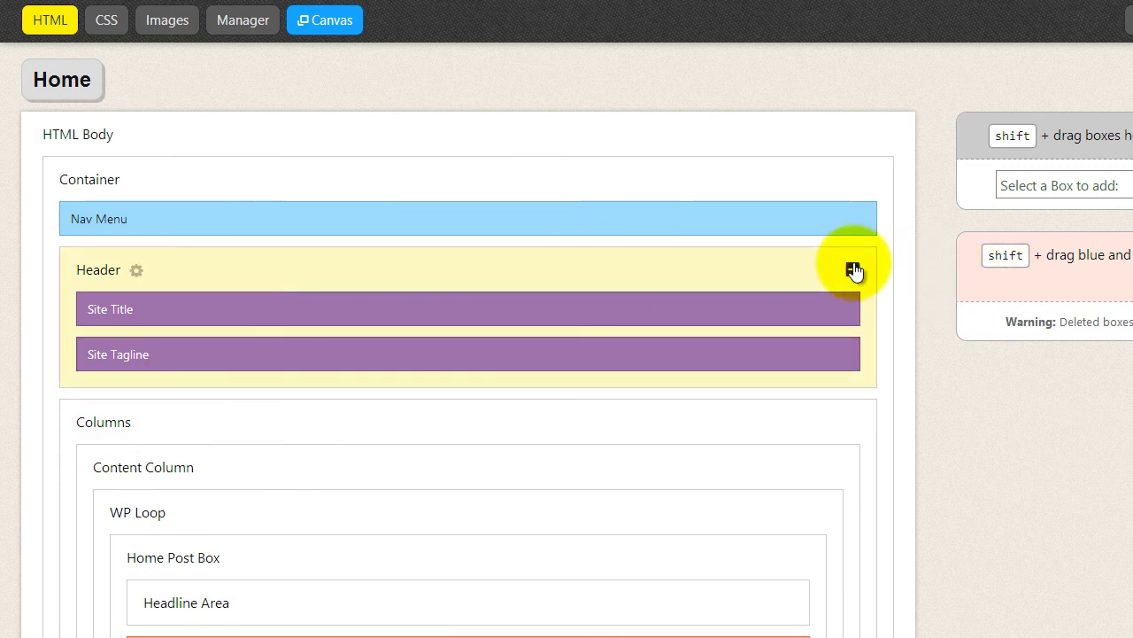
pyautogui.click(853, 269)
pyautogui.scroll(-4, 283, 223)
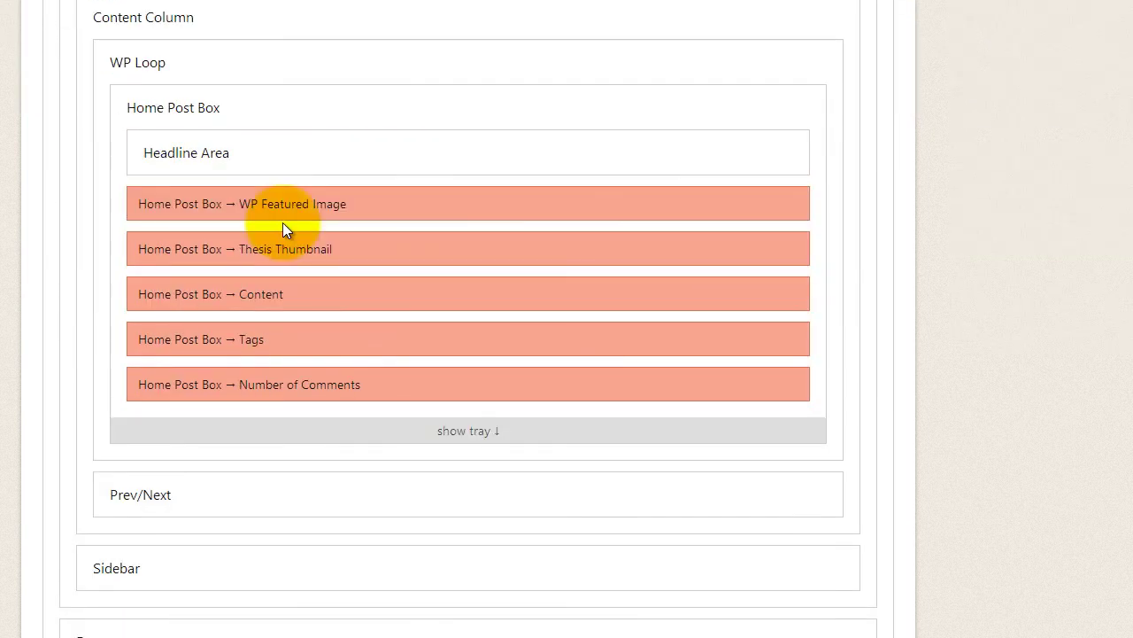
pyautogui.scroll(4, 282, 223)
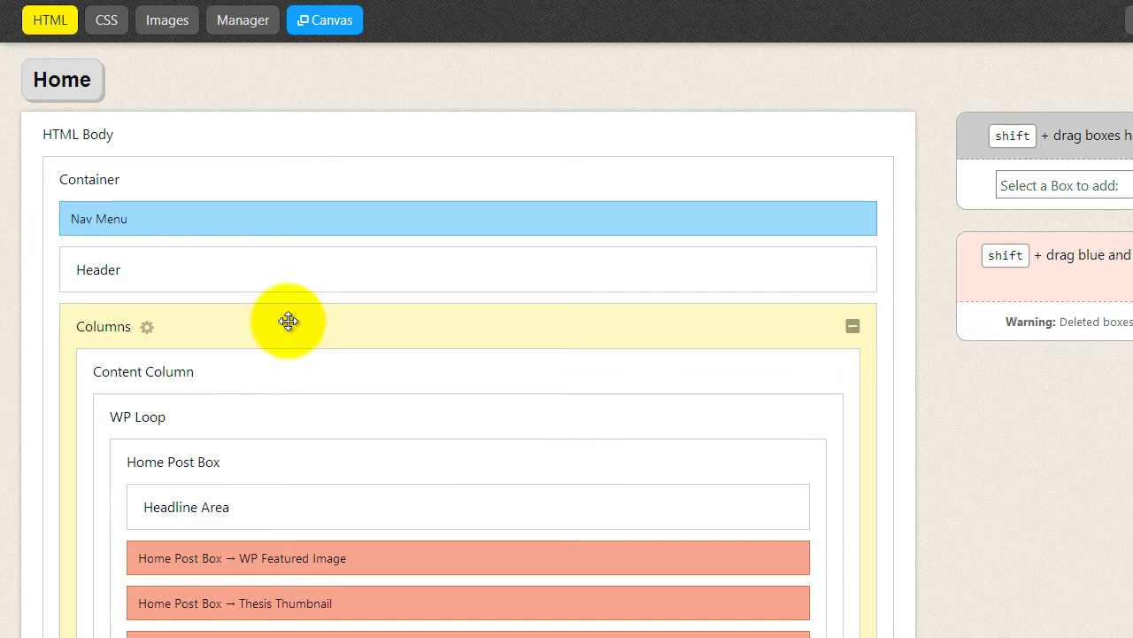
# Step: Drag the Header box to the top of Container, above Nav Menu and Columns
pyautogui.scroll(-1, 292, 305)
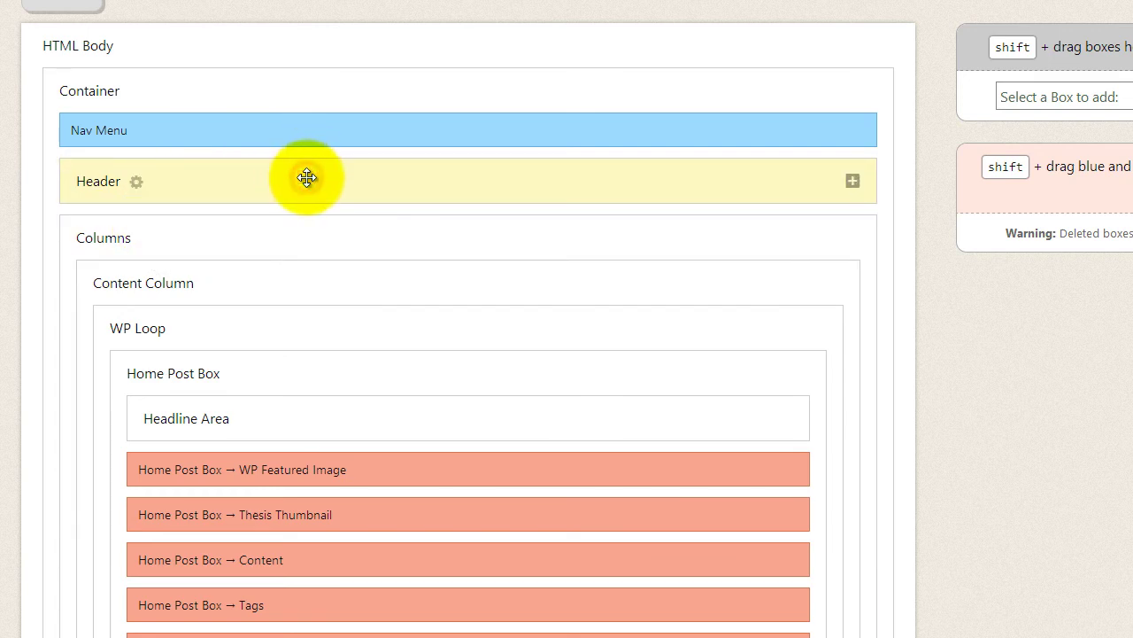
pyautogui.moveTo(306, 178); pyautogui.dragTo(382, 191)
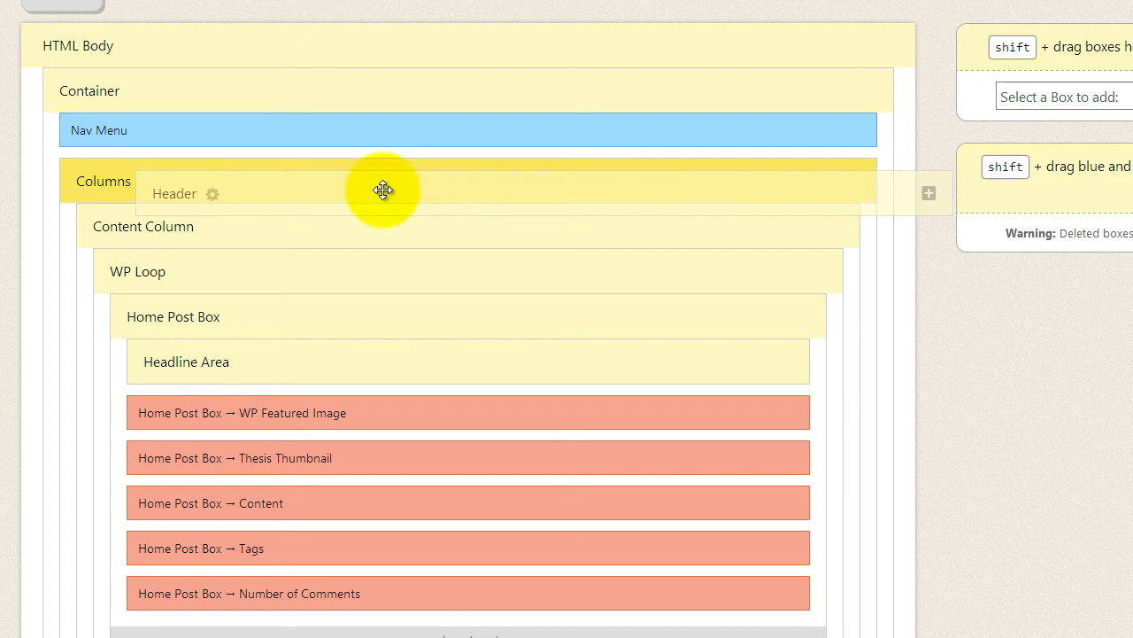
pyautogui.moveTo(382, 190); pyautogui.dragTo(404, 127)
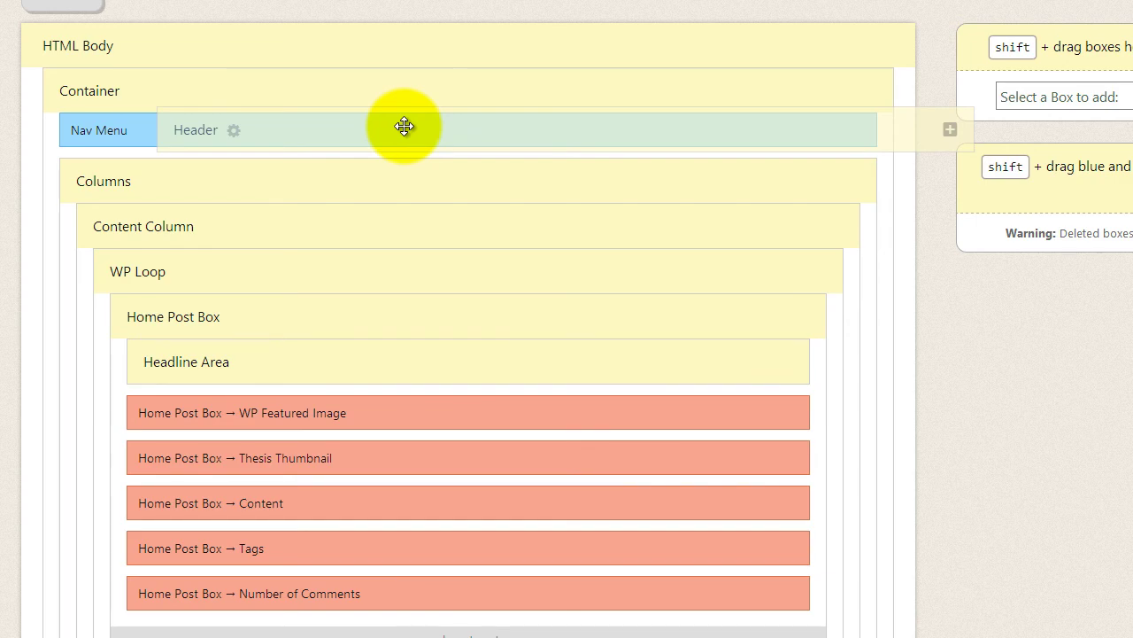
pyautogui.moveTo(403, 126); pyautogui.dragTo(263, 119)
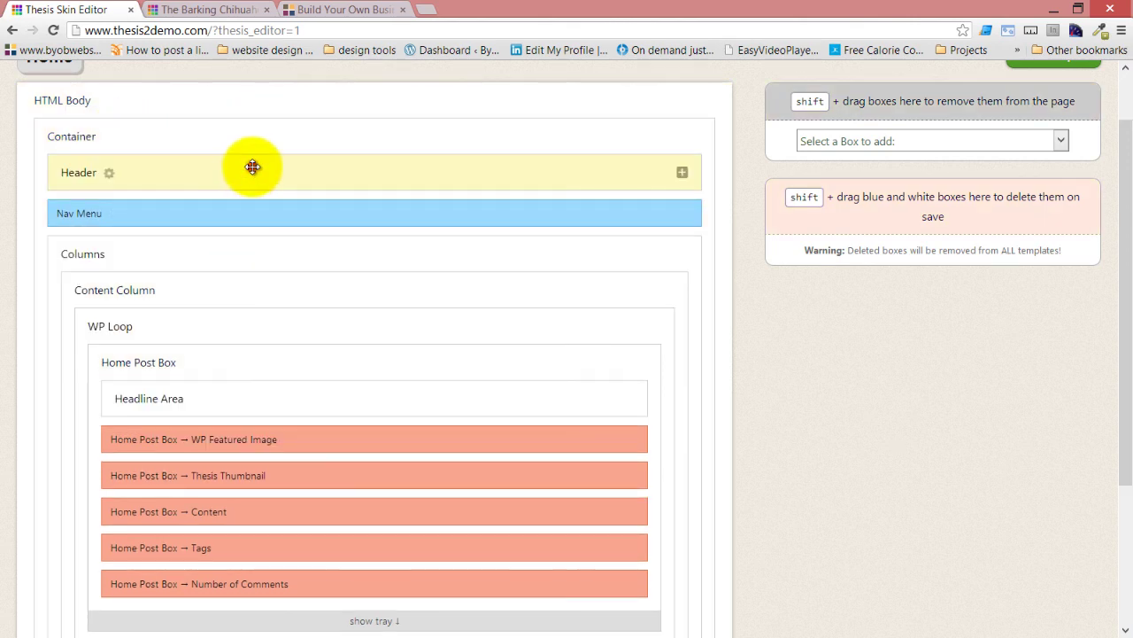
# Step: Return Header below Nav Menu, collapse Columns, and move Nav Menu below Footer and back to the top
pyautogui.moveTo(252, 167); pyautogui.dragTo(253, 220)
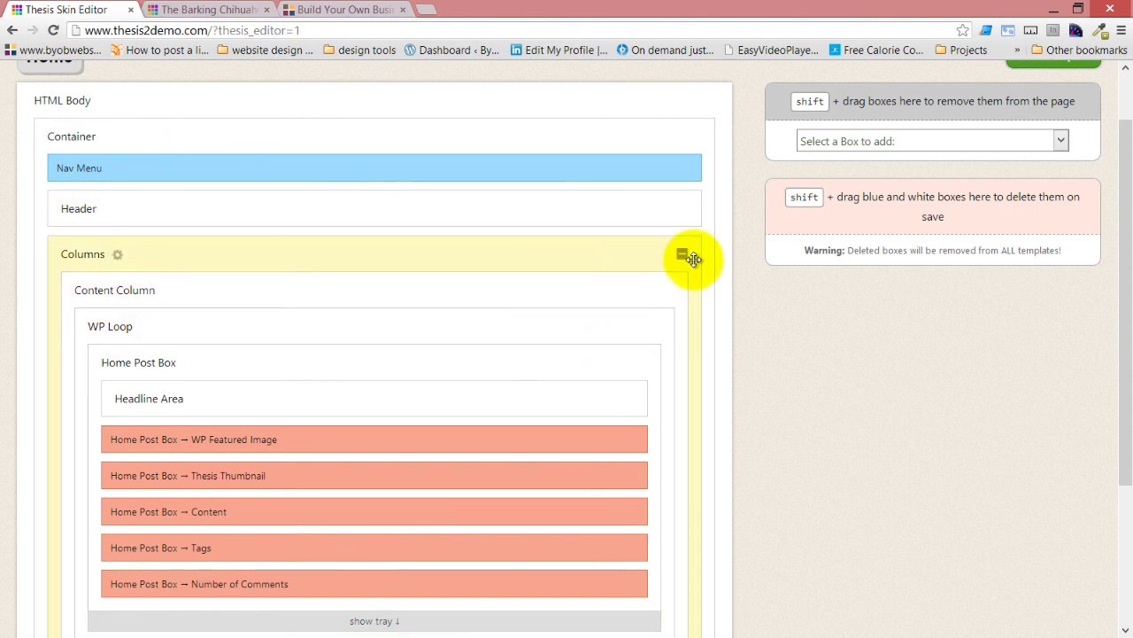
pyautogui.click(686, 257)
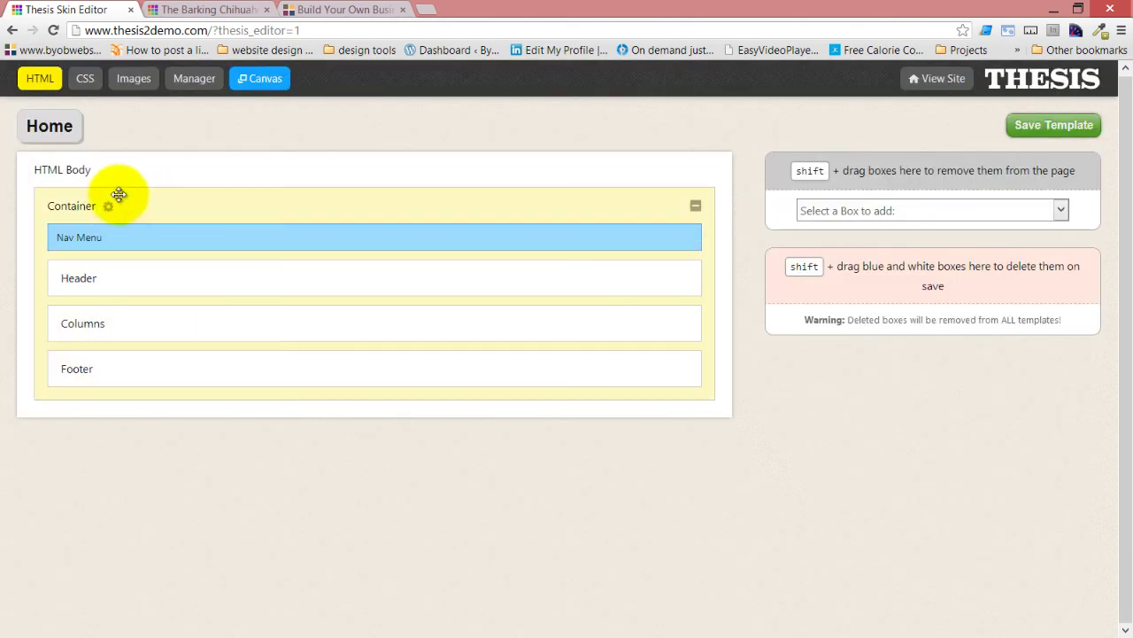
pyautogui.moveTo(209, 234); pyautogui.dragTo(204, 416)
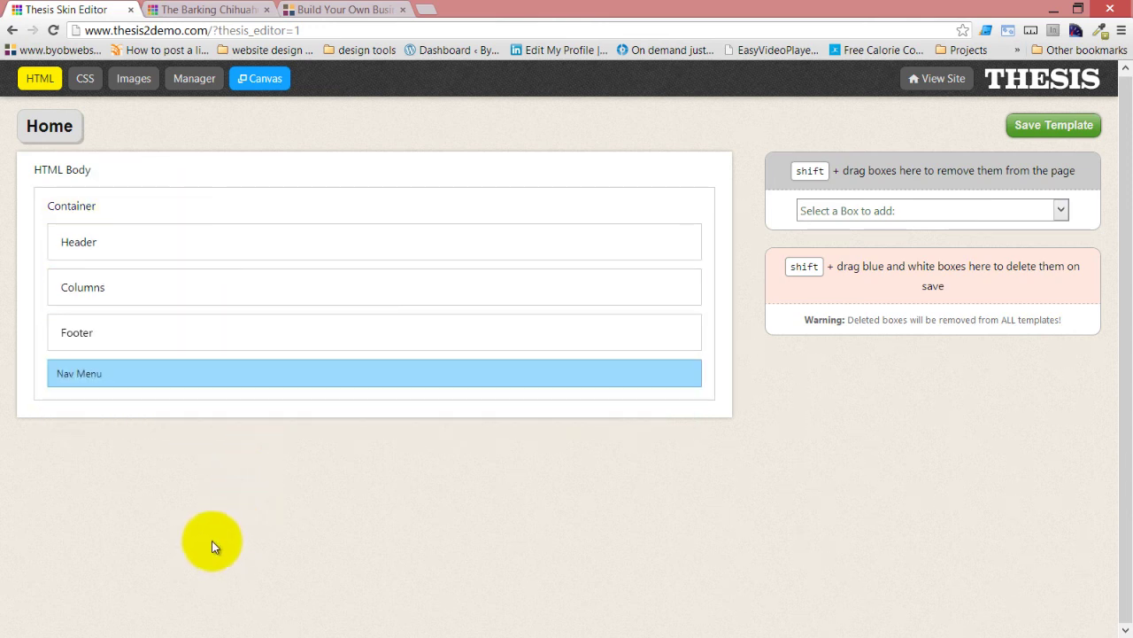
pyautogui.moveTo(254, 379); pyautogui.dragTo(256, 288)
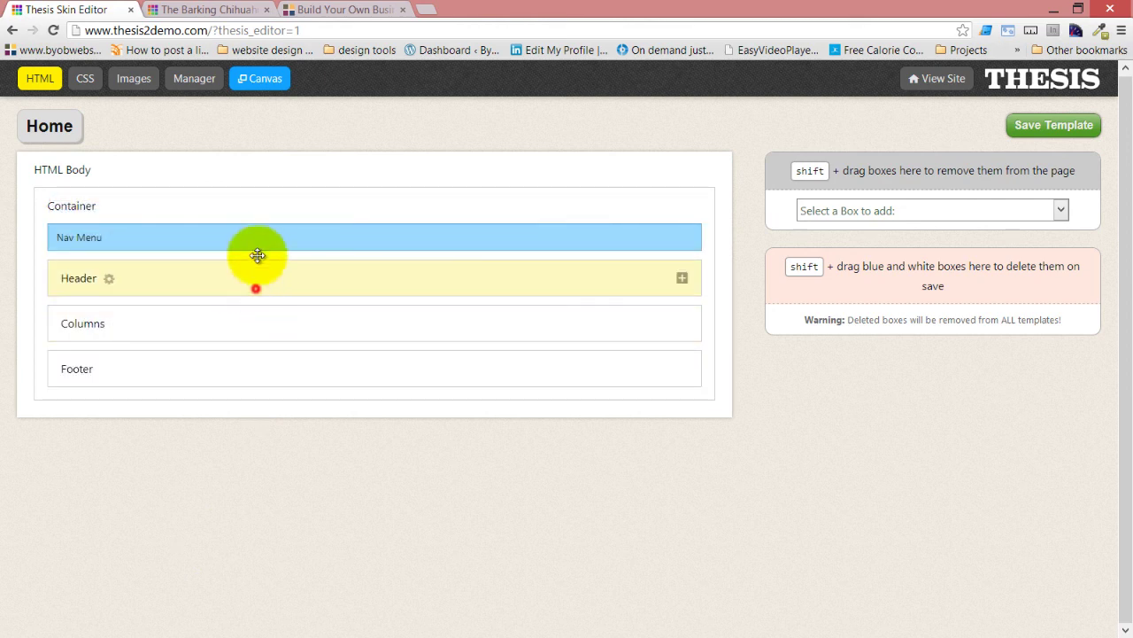
pyautogui.moveTo(256, 248); pyautogui.dragTo(256, 282)
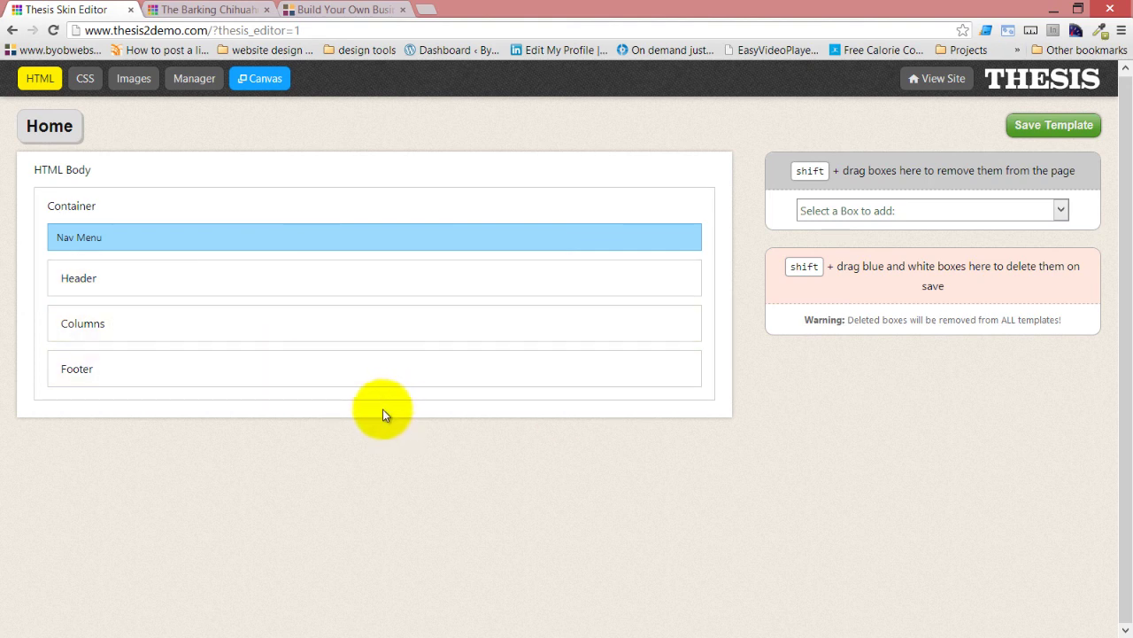